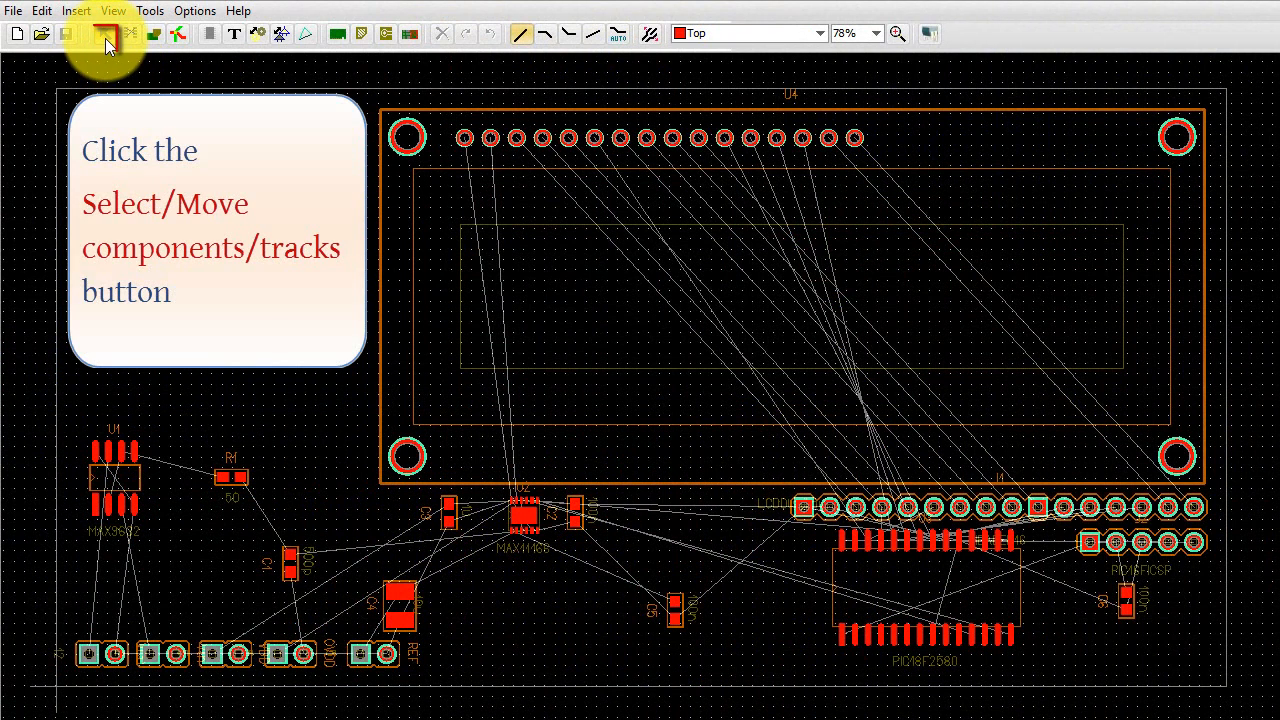
- Move the U1 (MAX9632) component horizontally toward resistor R1 with the Select/Move tool and leave it deselected
left_click(105, 38)
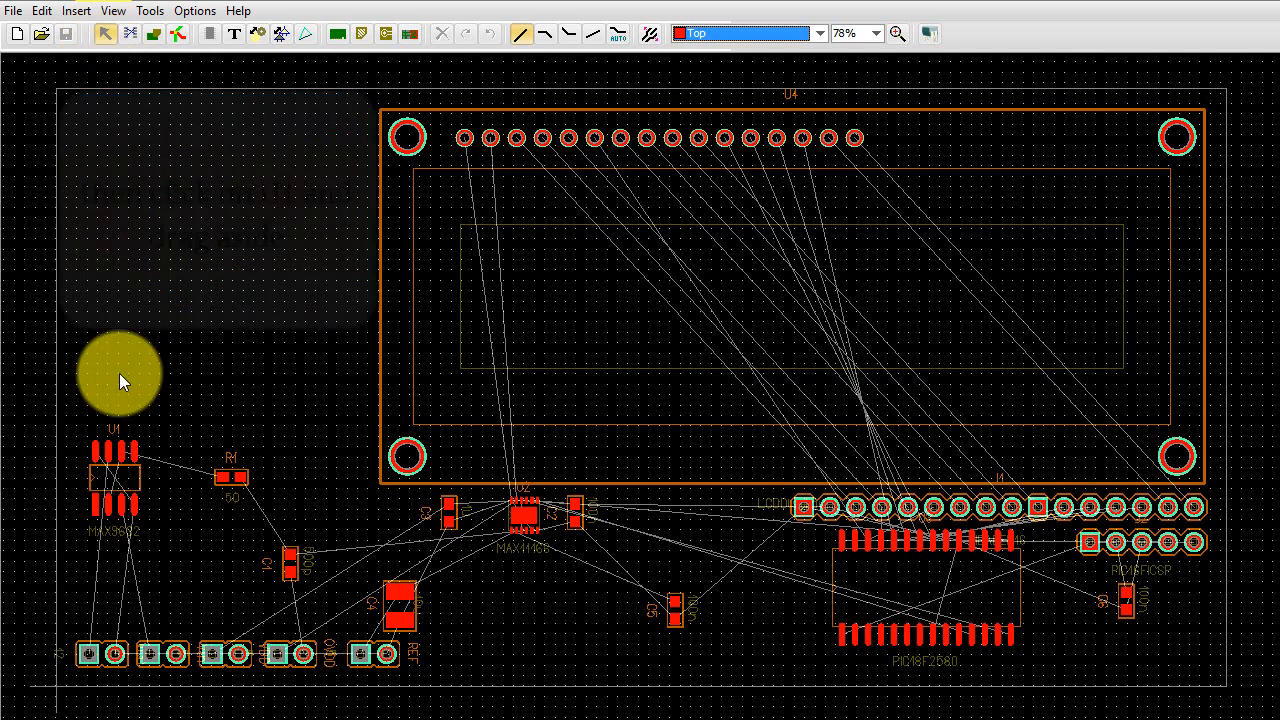
left_click_drag(118, 480, 178, 484)
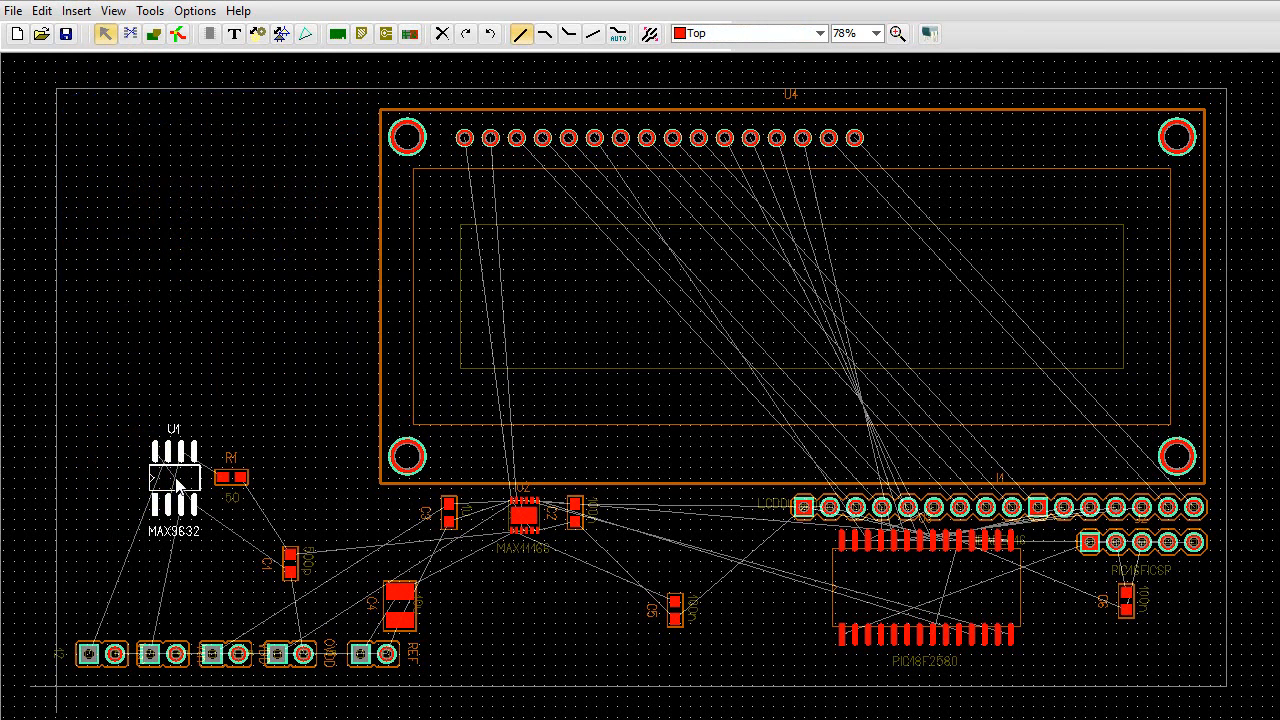
left_click(220, 587)
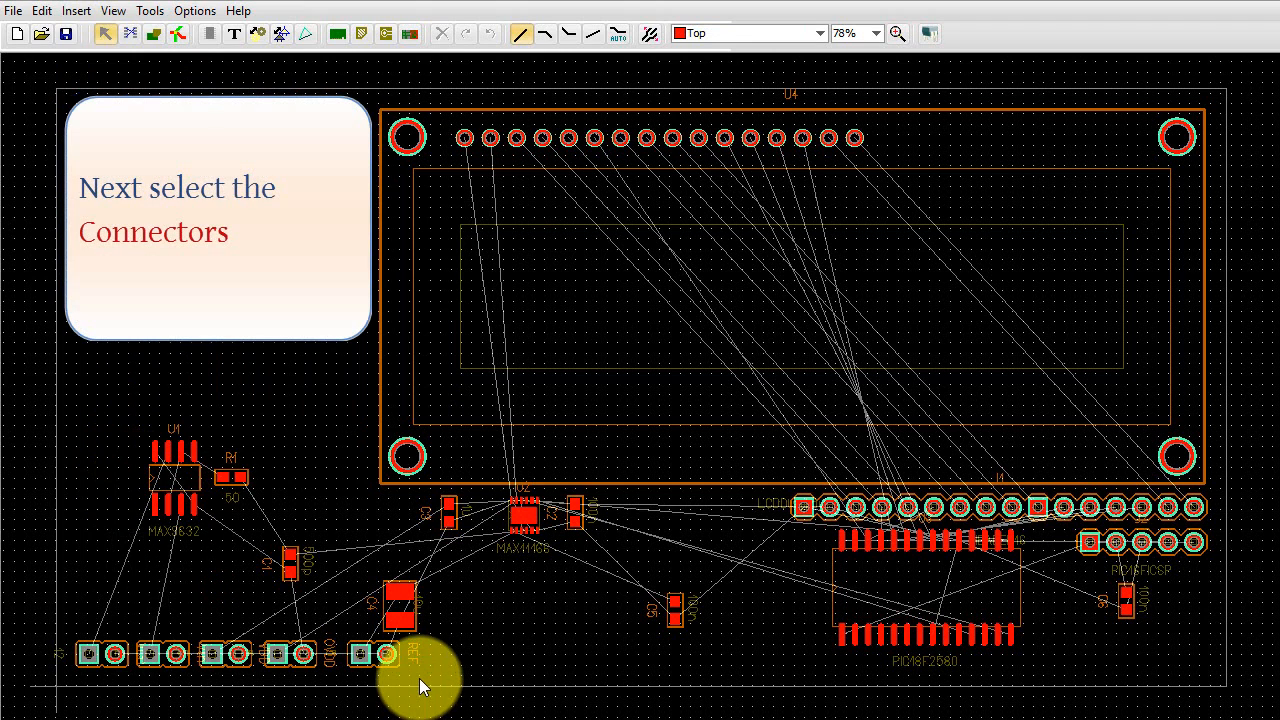
- Rotate the row of five two-pin connectors clockwise as a group and move them against the board's left edge
mouse_move(420, 677)
left_mouse_down()
mouse_move(86, 686)
mouse_move(65, 682)
mouse_move(63, 631)
left_mouse_up()
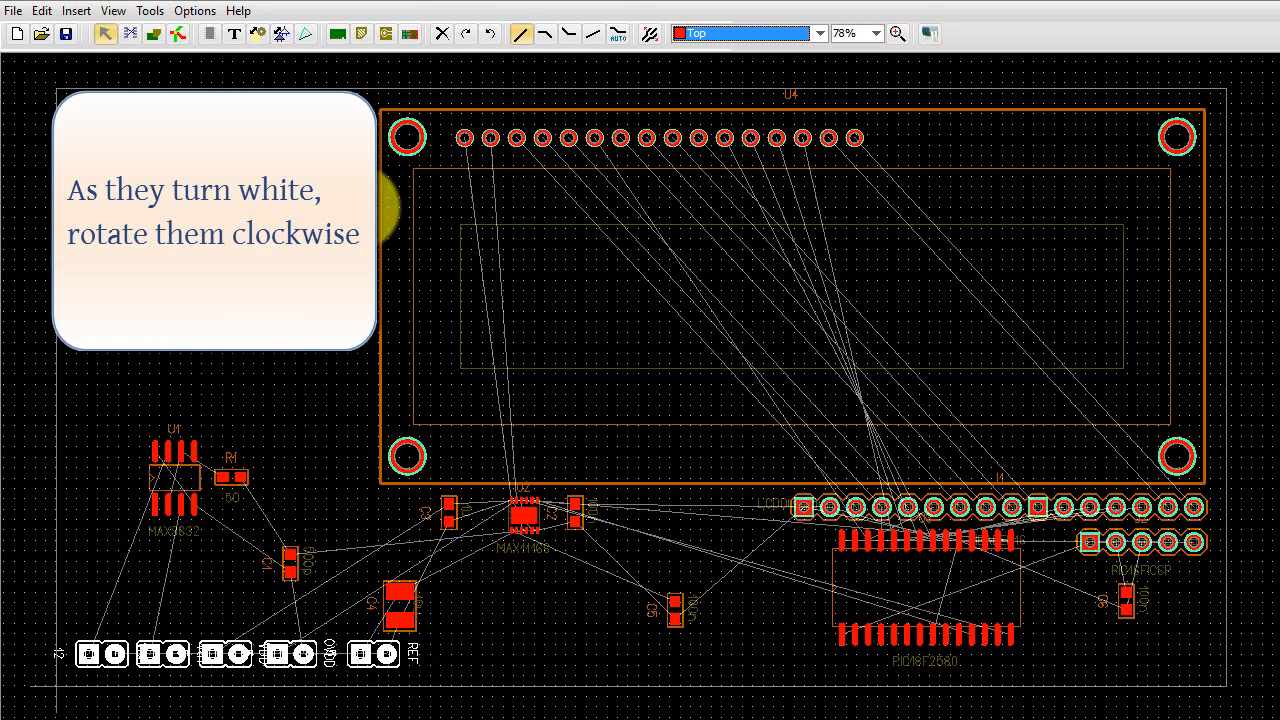
left_click(464, 35)
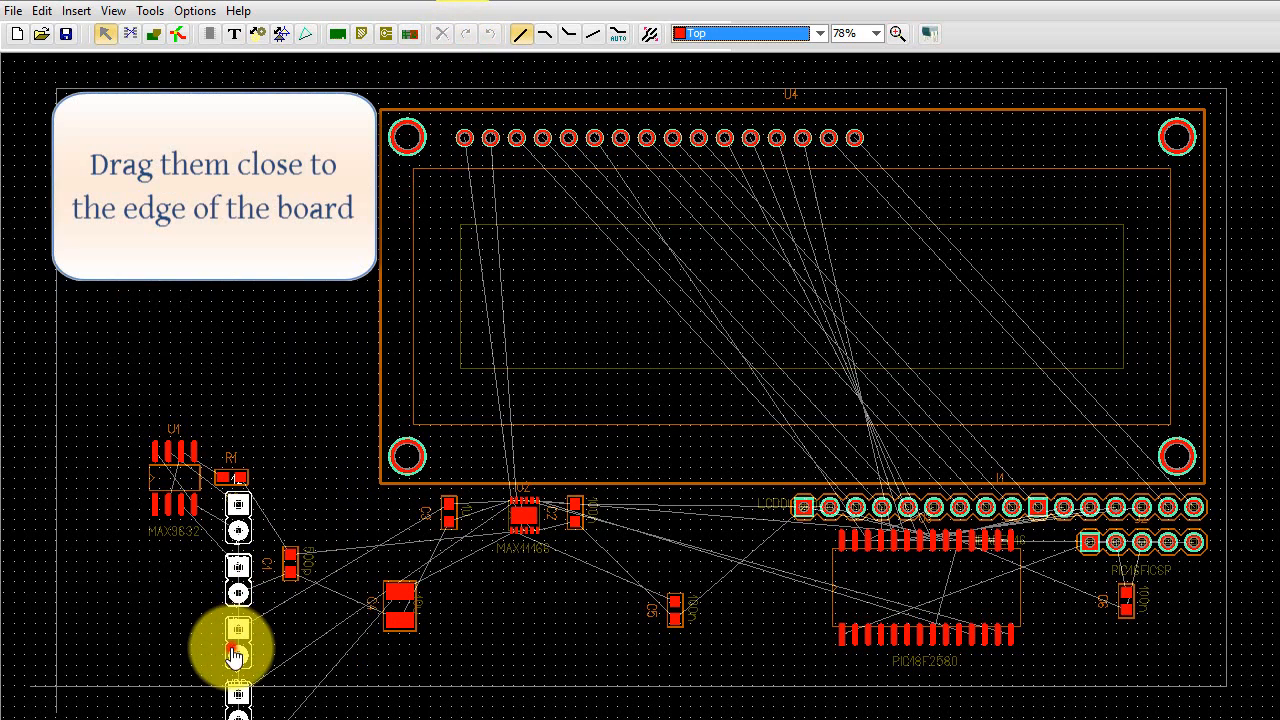
left_click_drag(236, 650, 73, 442)
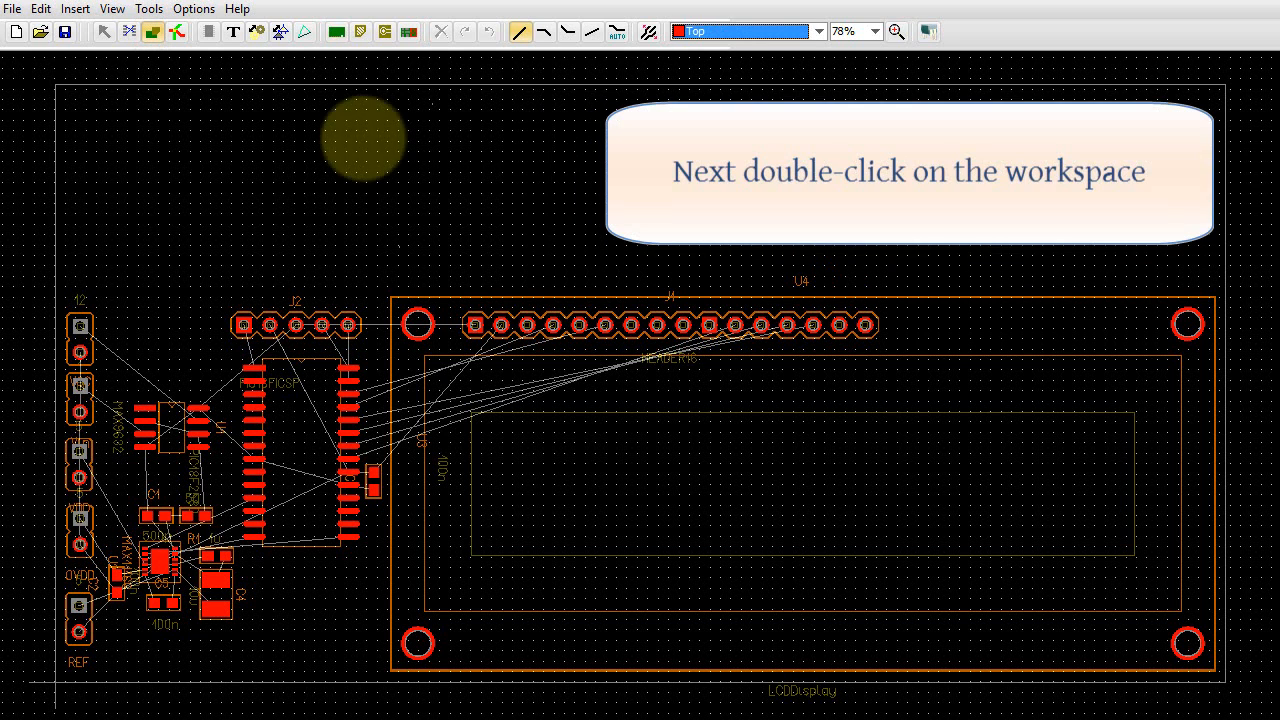
- Set the rectangle height of the board outline to 1500 mil
double_click(342, 140)
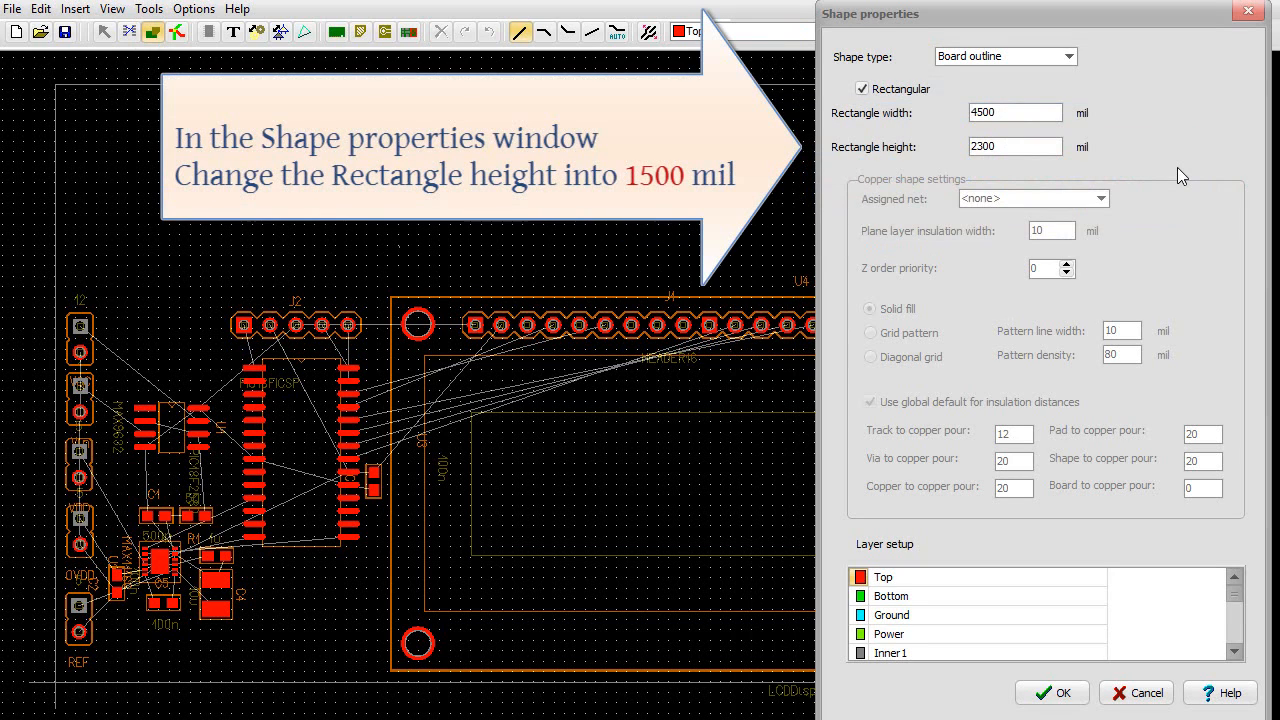
double_click(1008, 148)
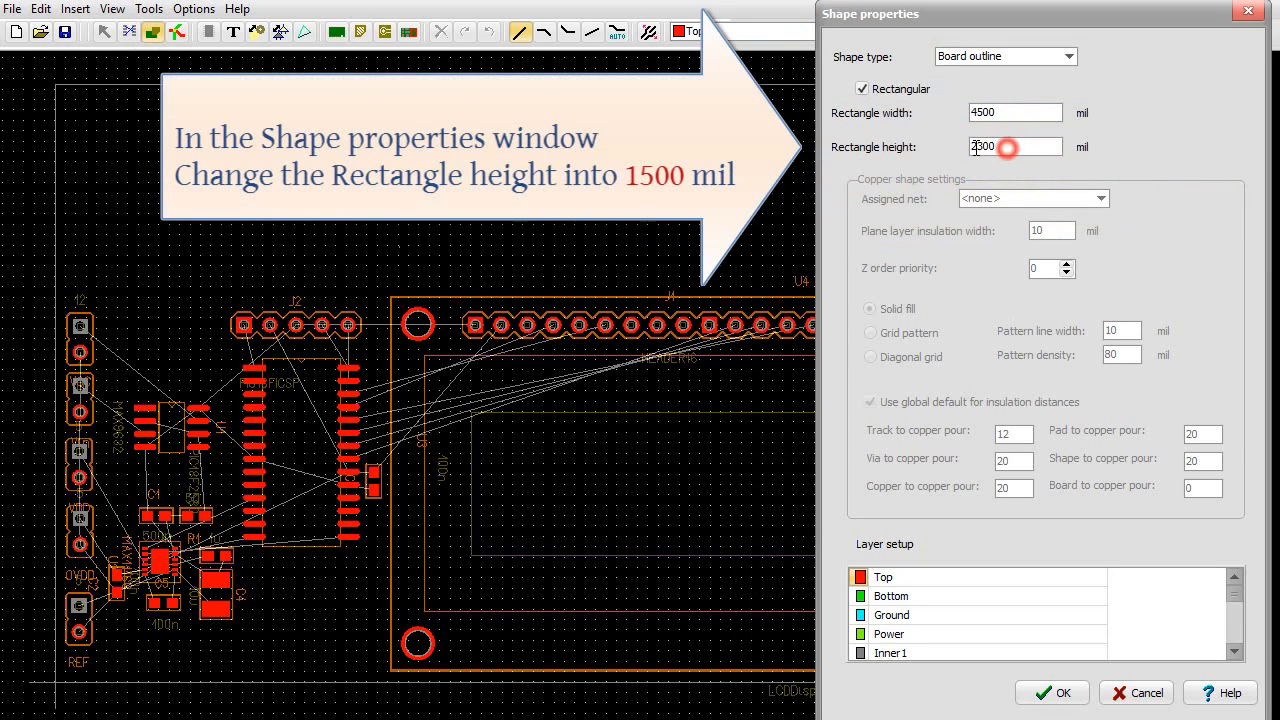
type("15")
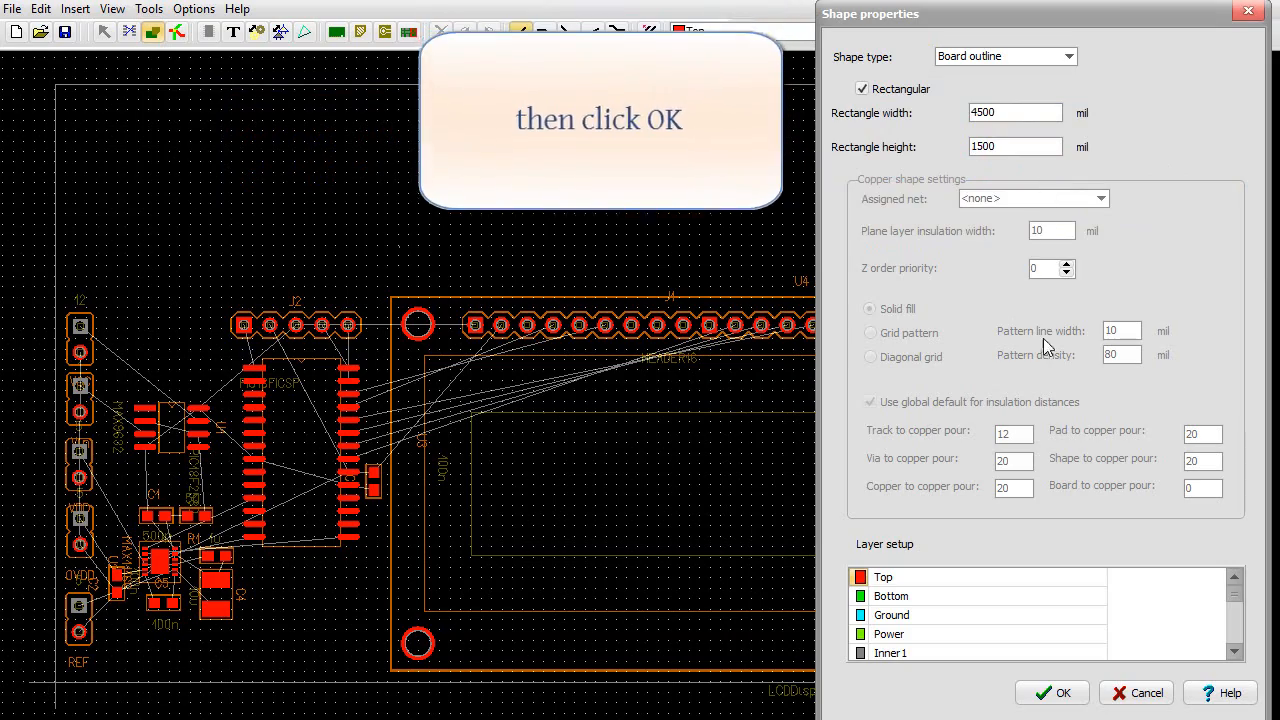
left_click(1052, 692)
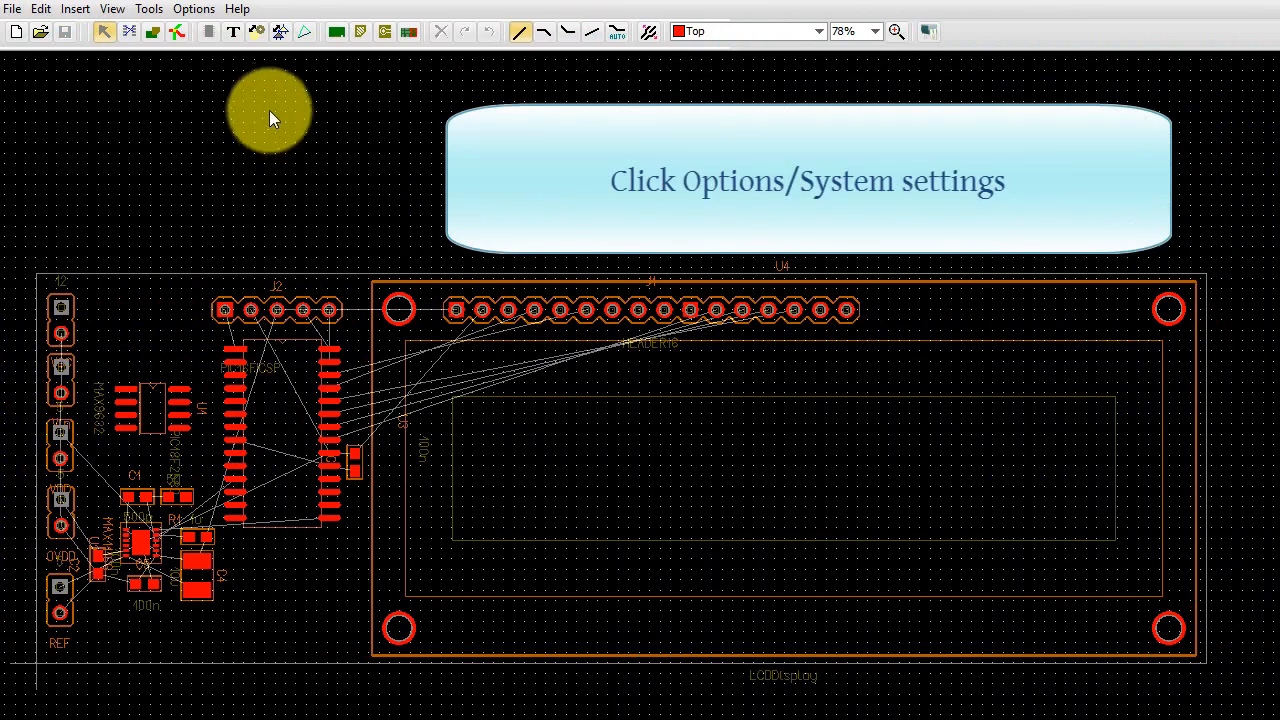
- Review the system settings for units, grid size, autosave and the import and via libraries
left_click(200, 10)
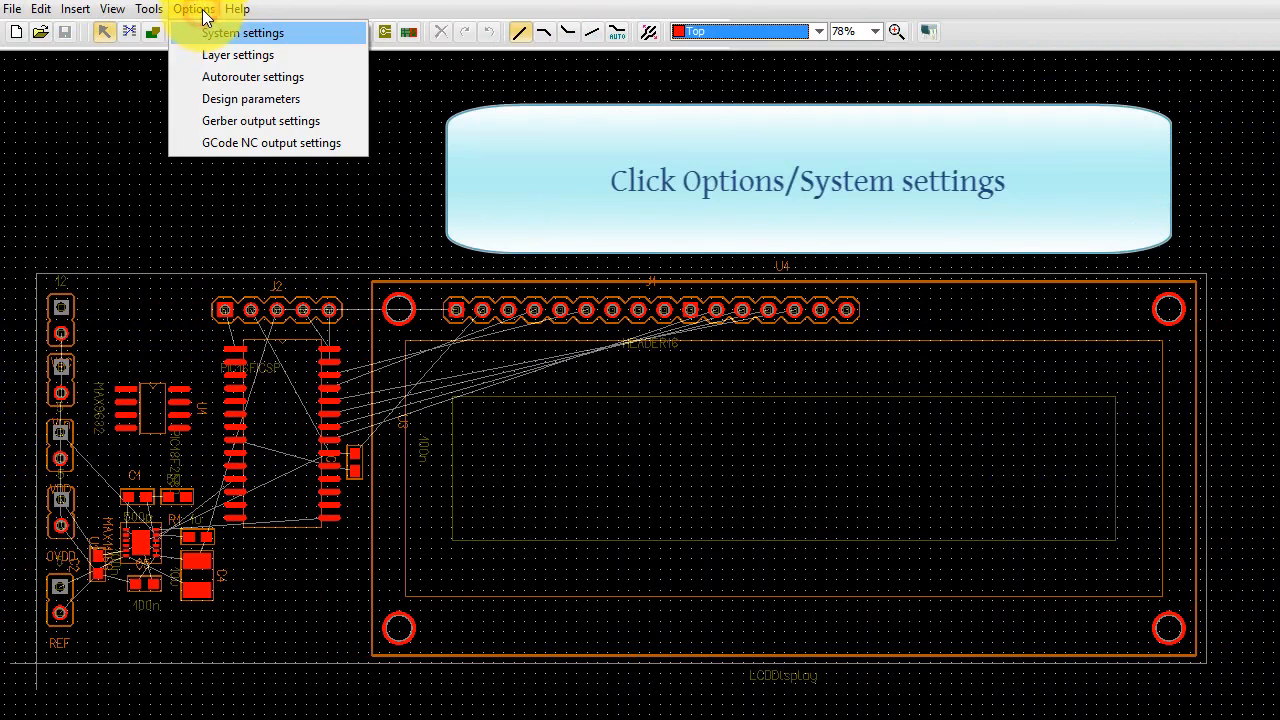
left_click(243, 33)
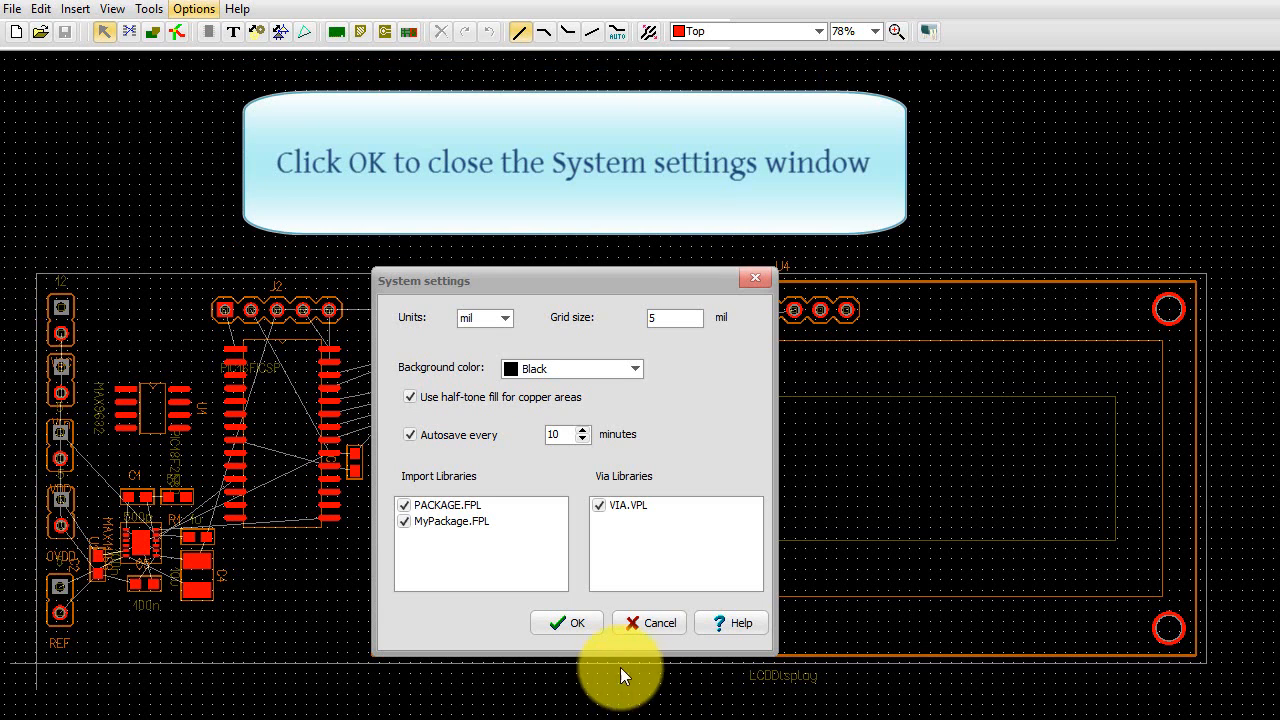
left_click(577, 624)
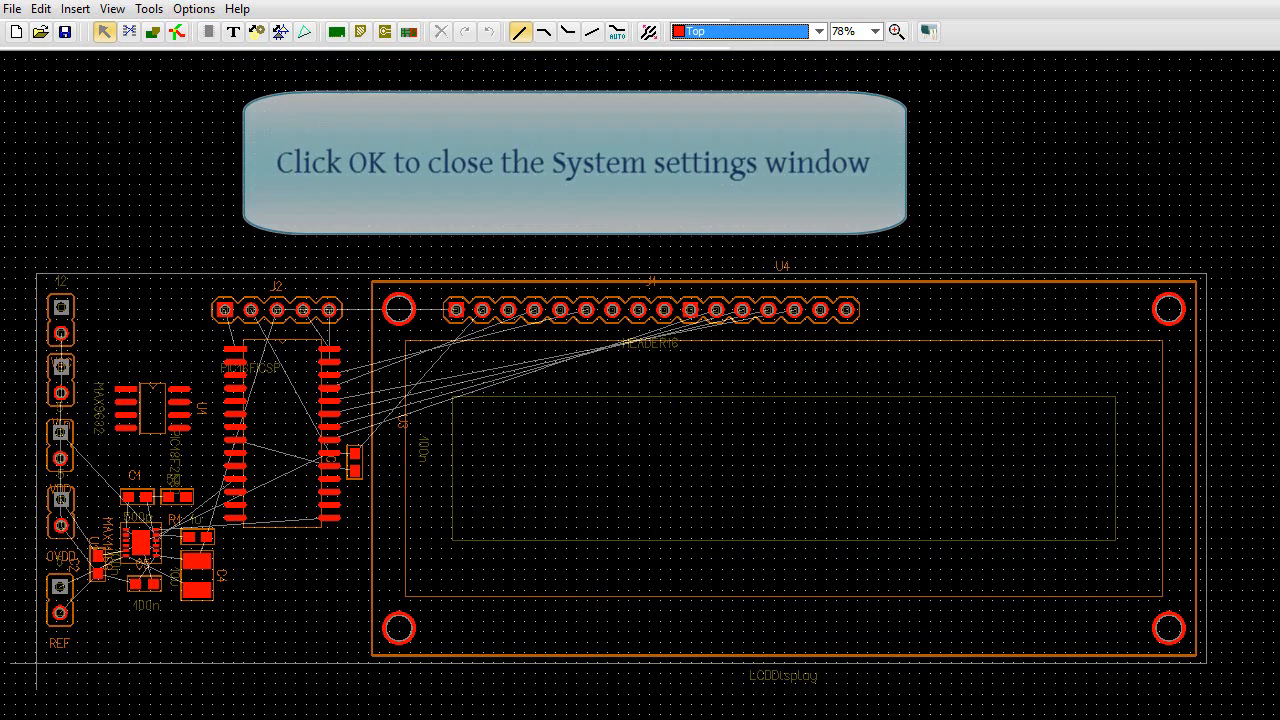
- Review the layer settings for layer types, pairs and fabrication order
left_click(193, 9)
left_click(232, 56)
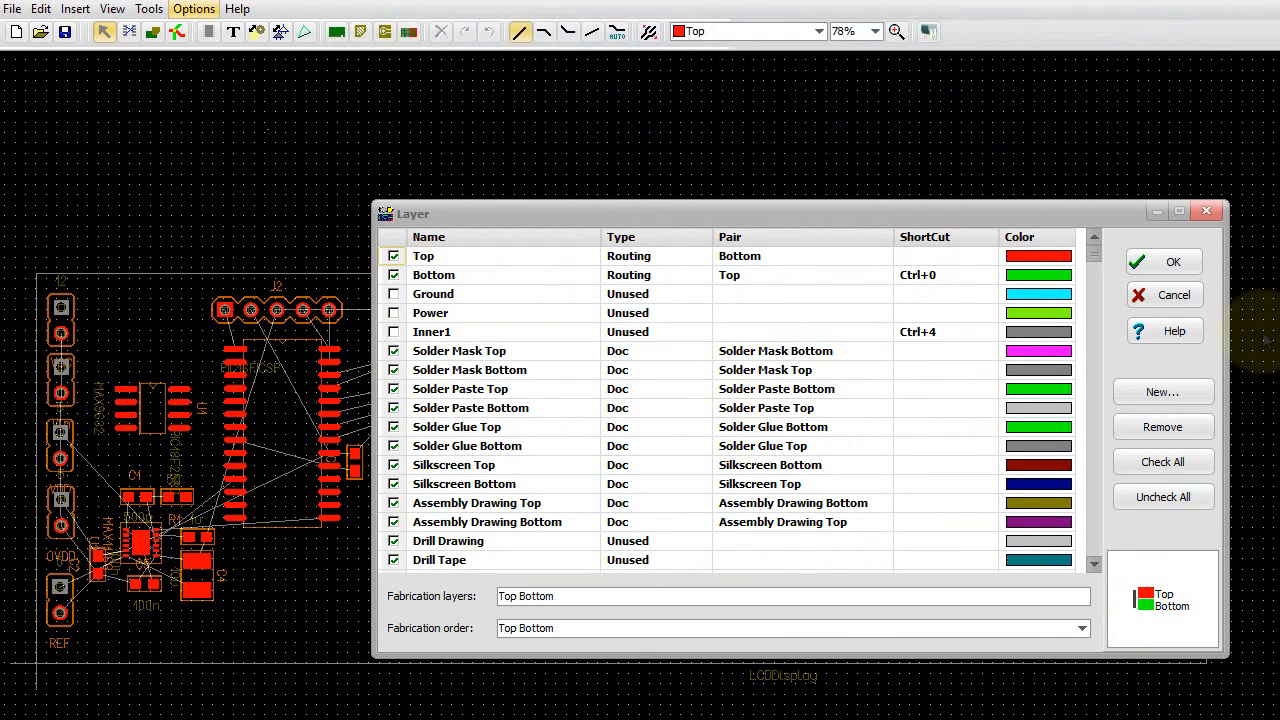
left_click(1207, 212)
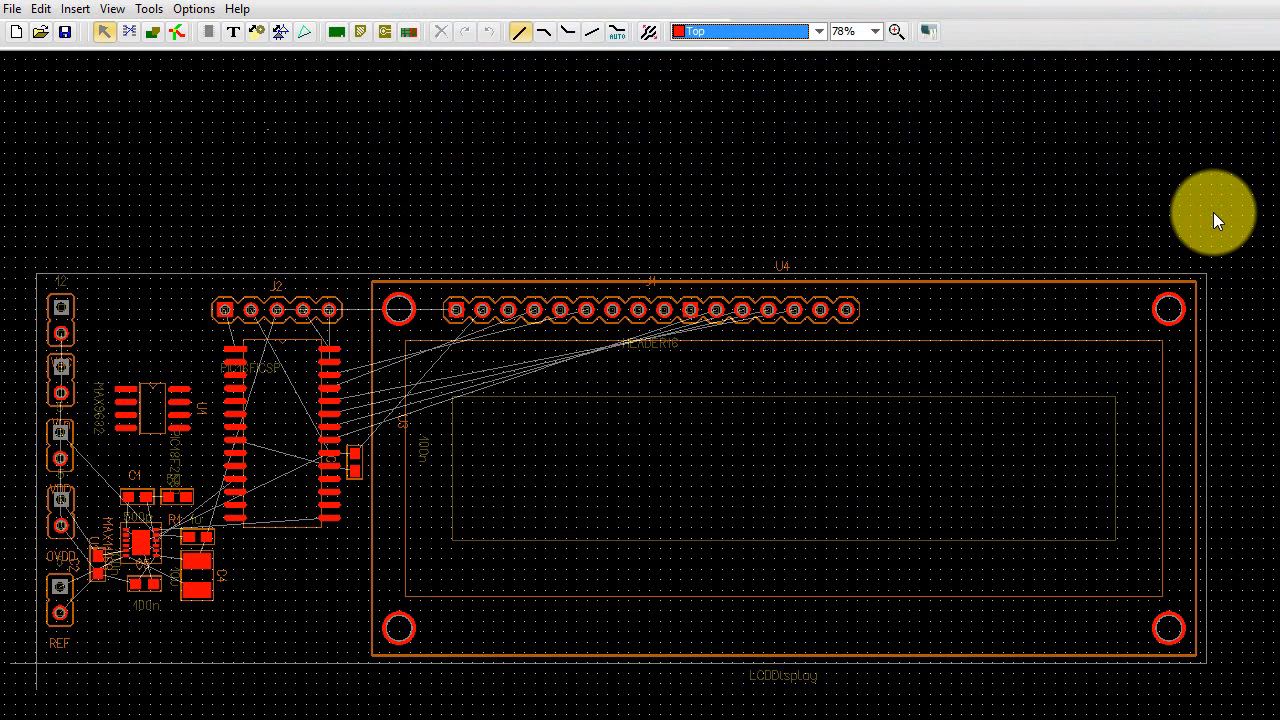
- Review the autorouter settings for layer directions and routing options
left_click(193, 12)
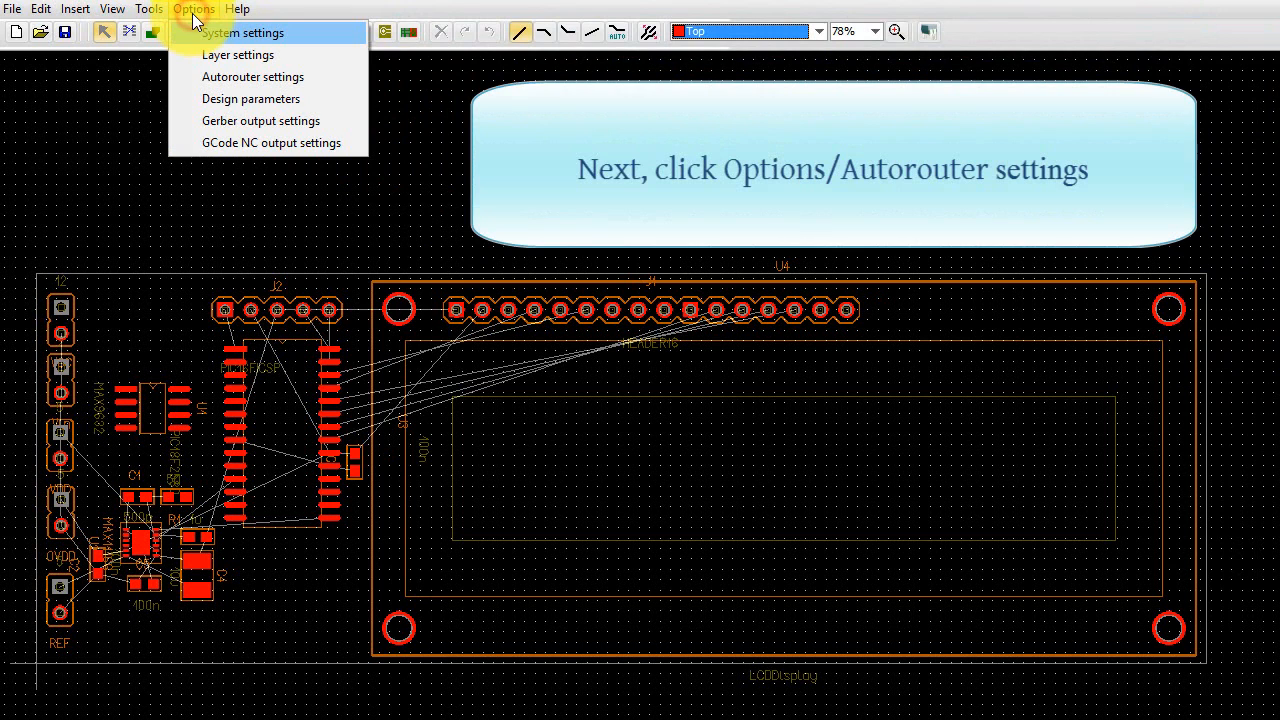
left_click(238, 78)
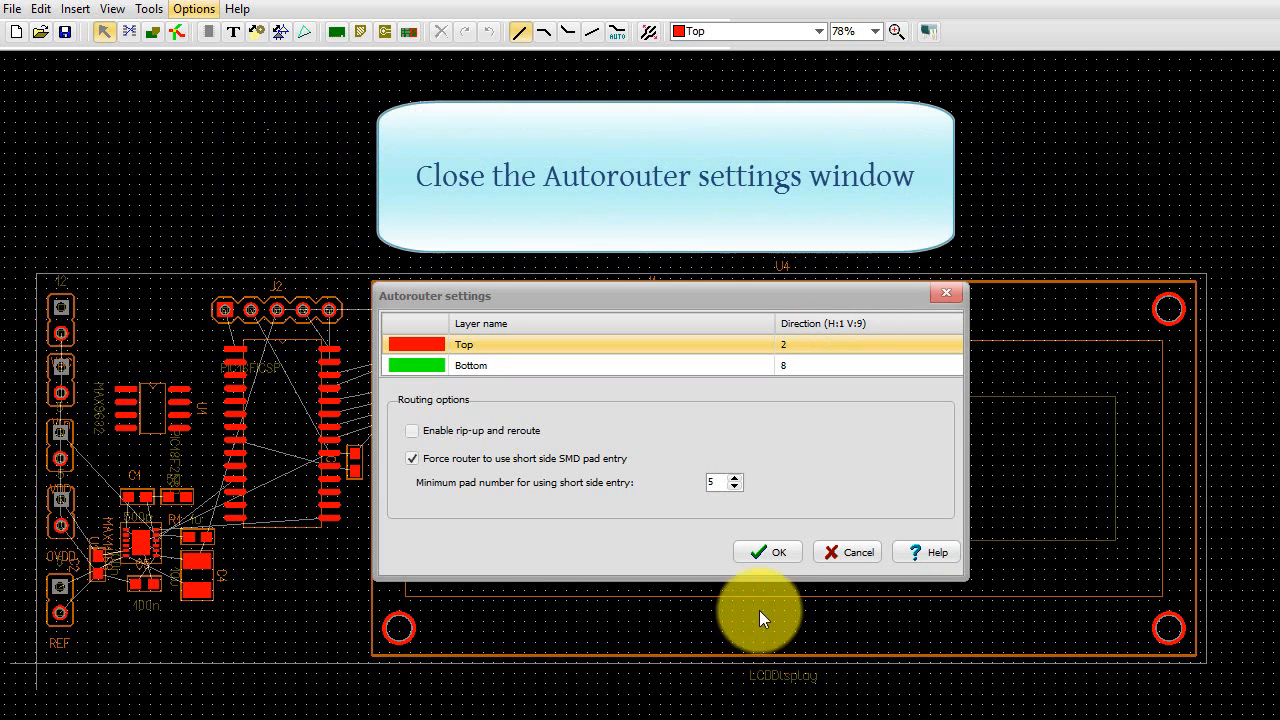
left_click(765, 555)
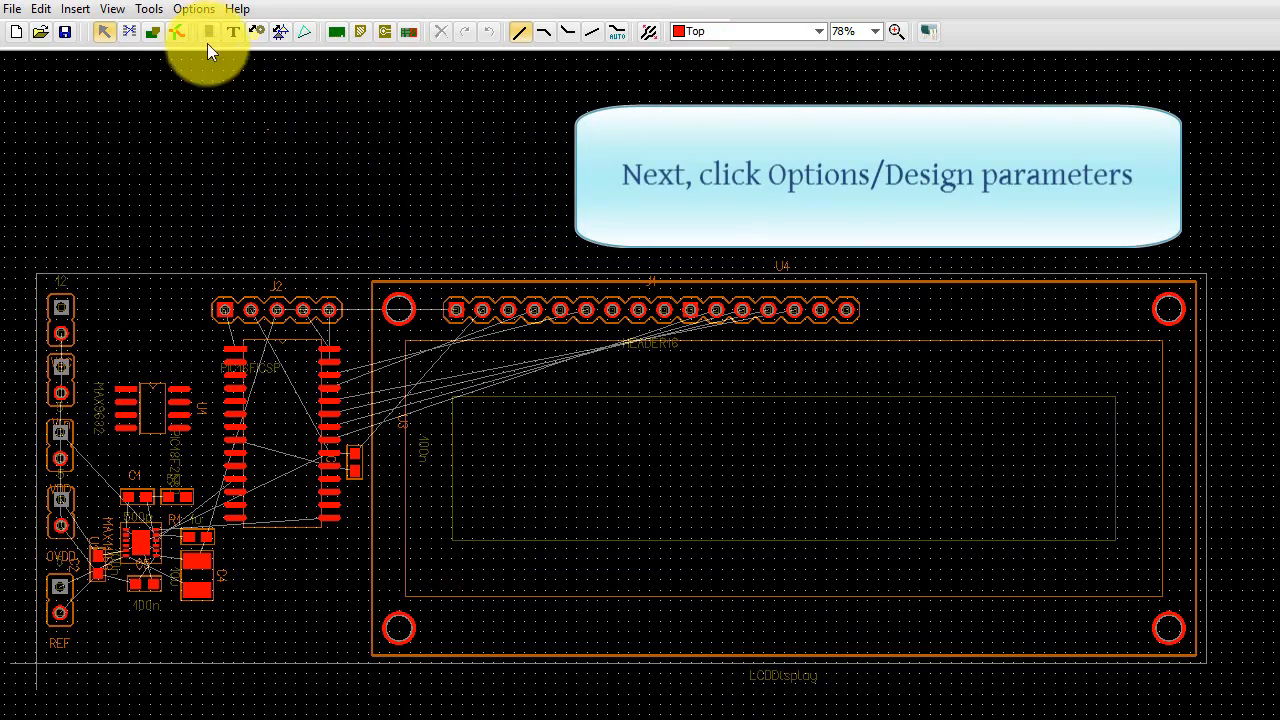
- Set the pad-to-pad spacing constraint in the design parameters to 6 mil
left_click(193, 9)
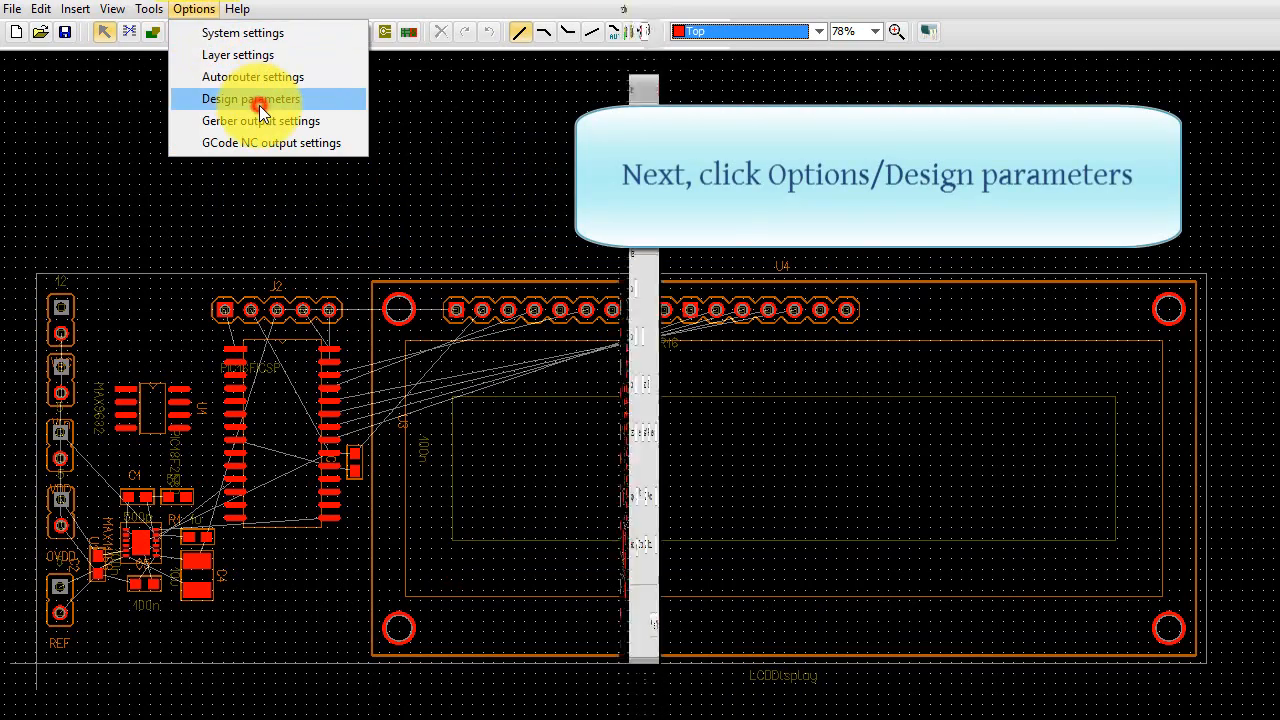
left_click(257, 106)
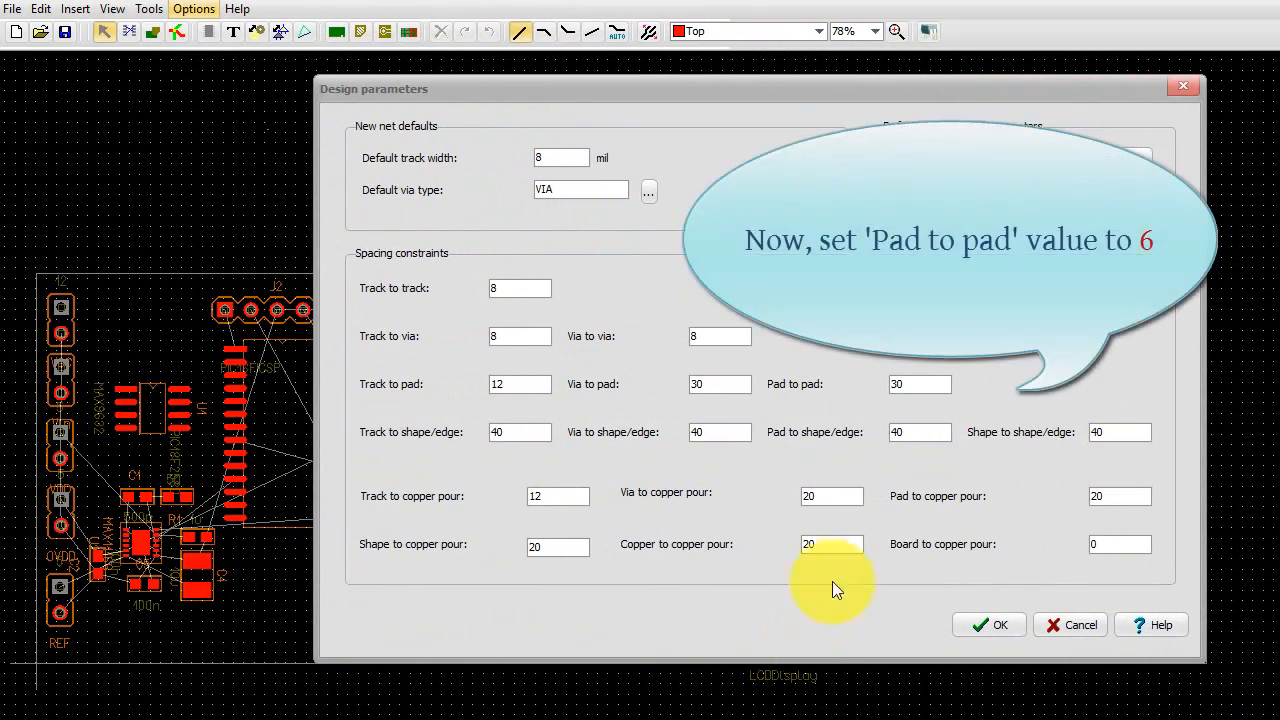
double_click(912, 382)
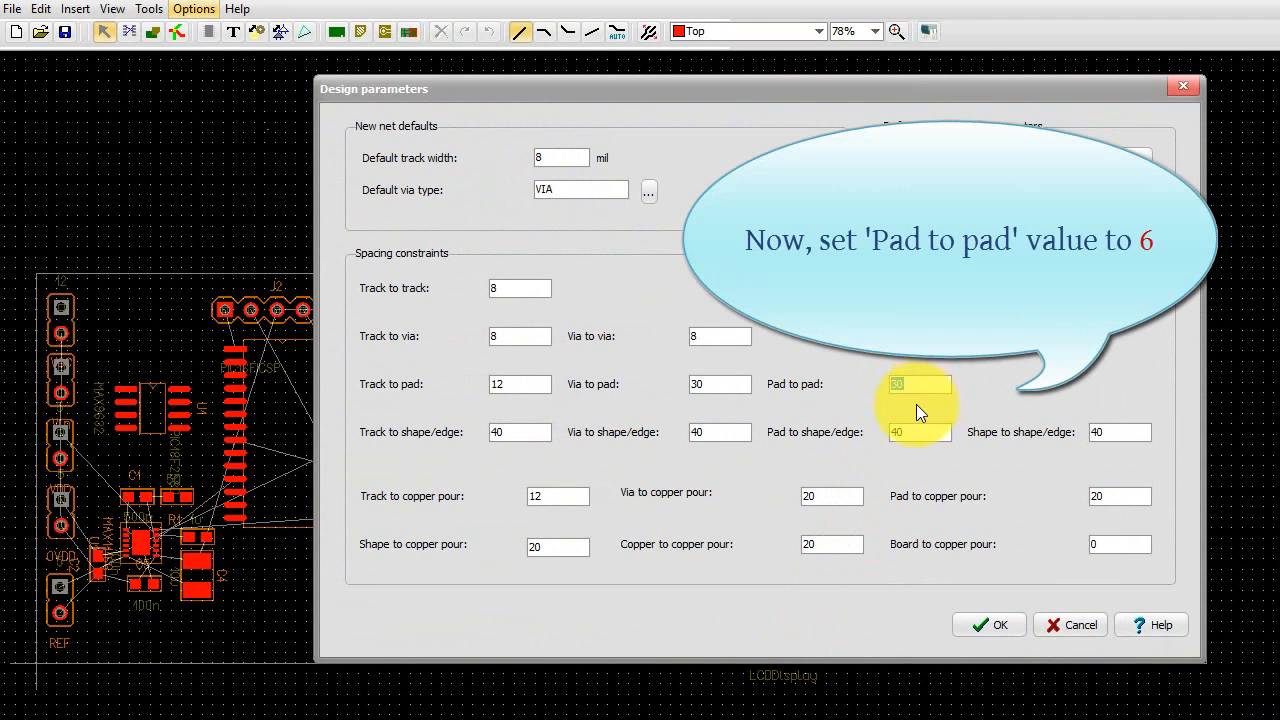
type("6")
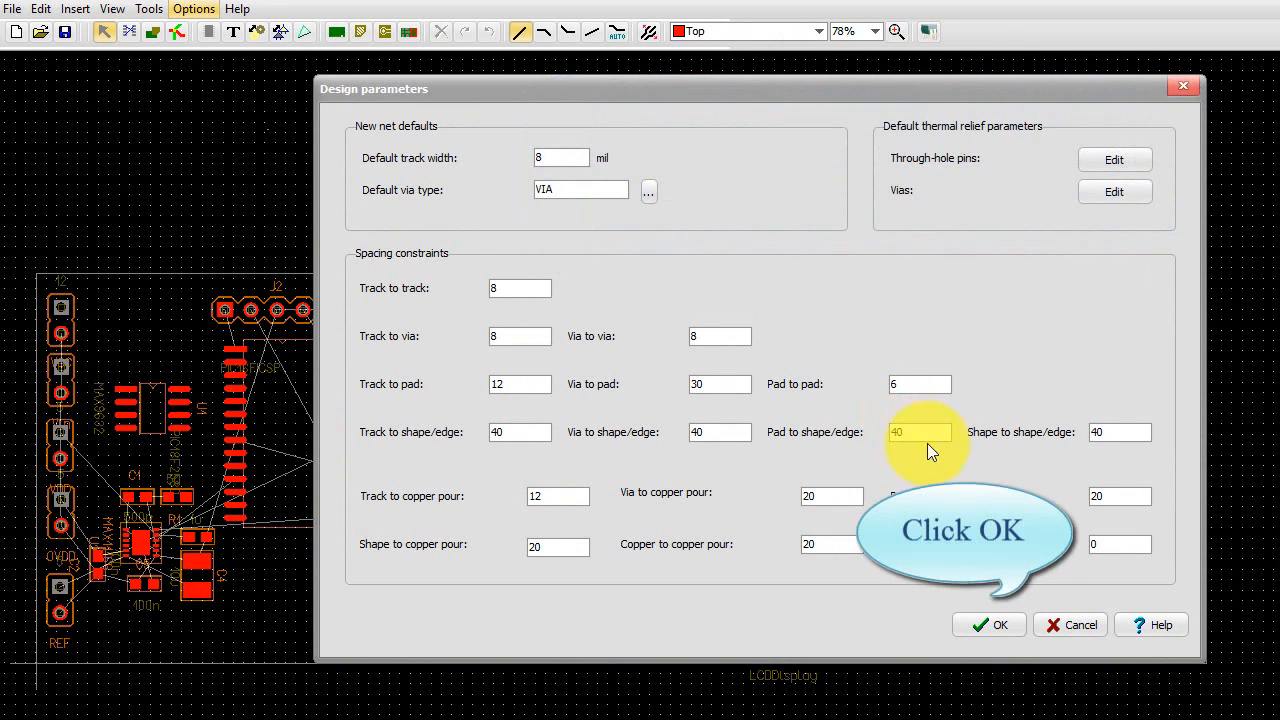
left_click(985, 622)
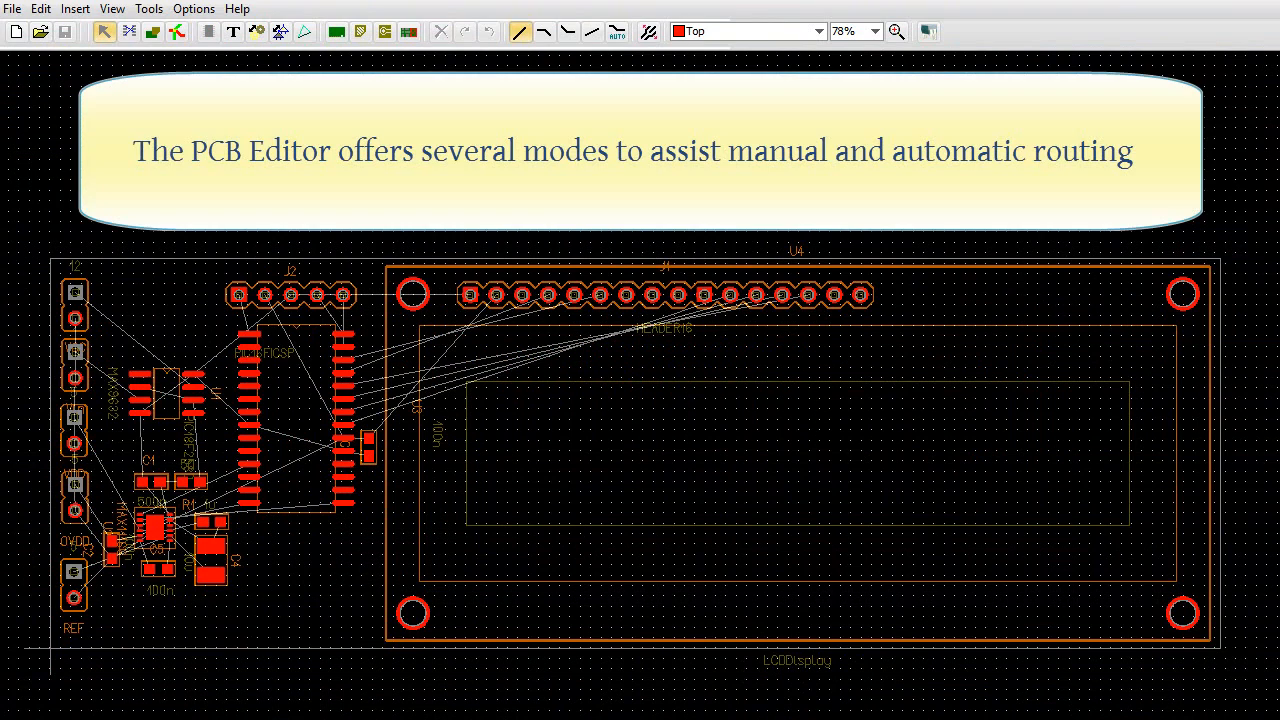
- Route a Top-layer track in Mode 2 from the square pad of the second connector from the top to U1's third left-side pin
left_click(876, 32)
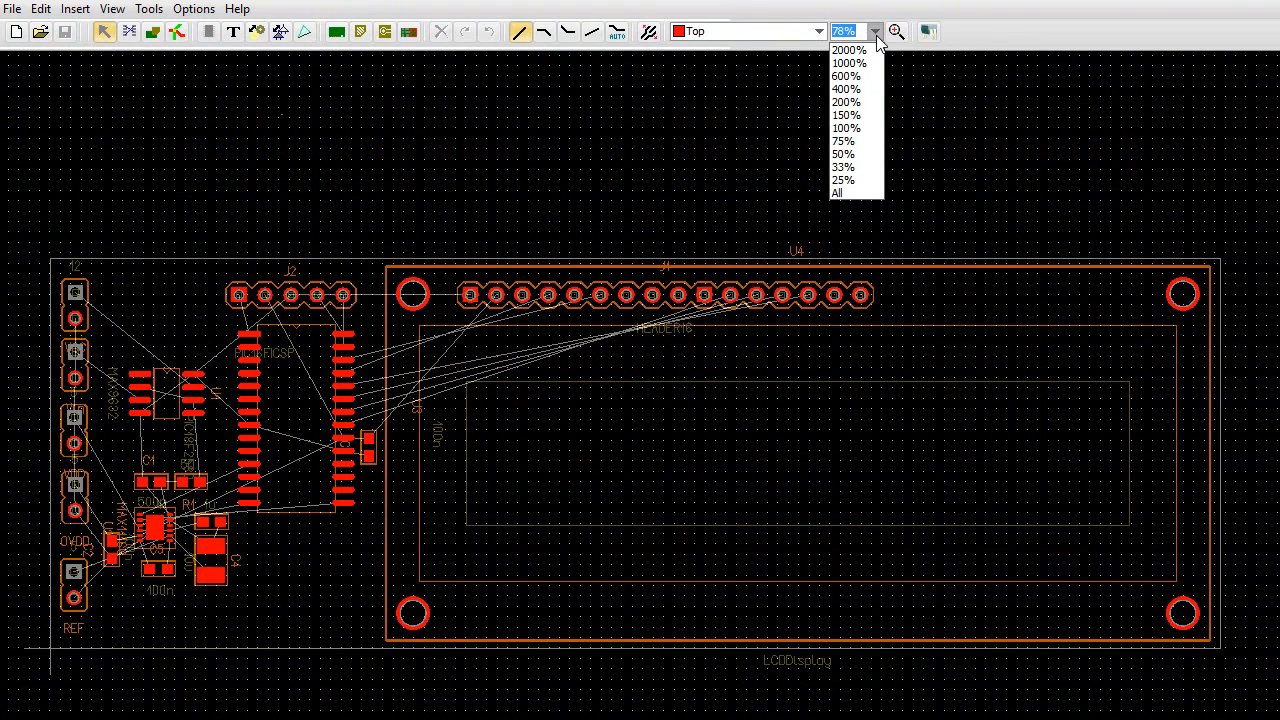
left_click(858, 121)
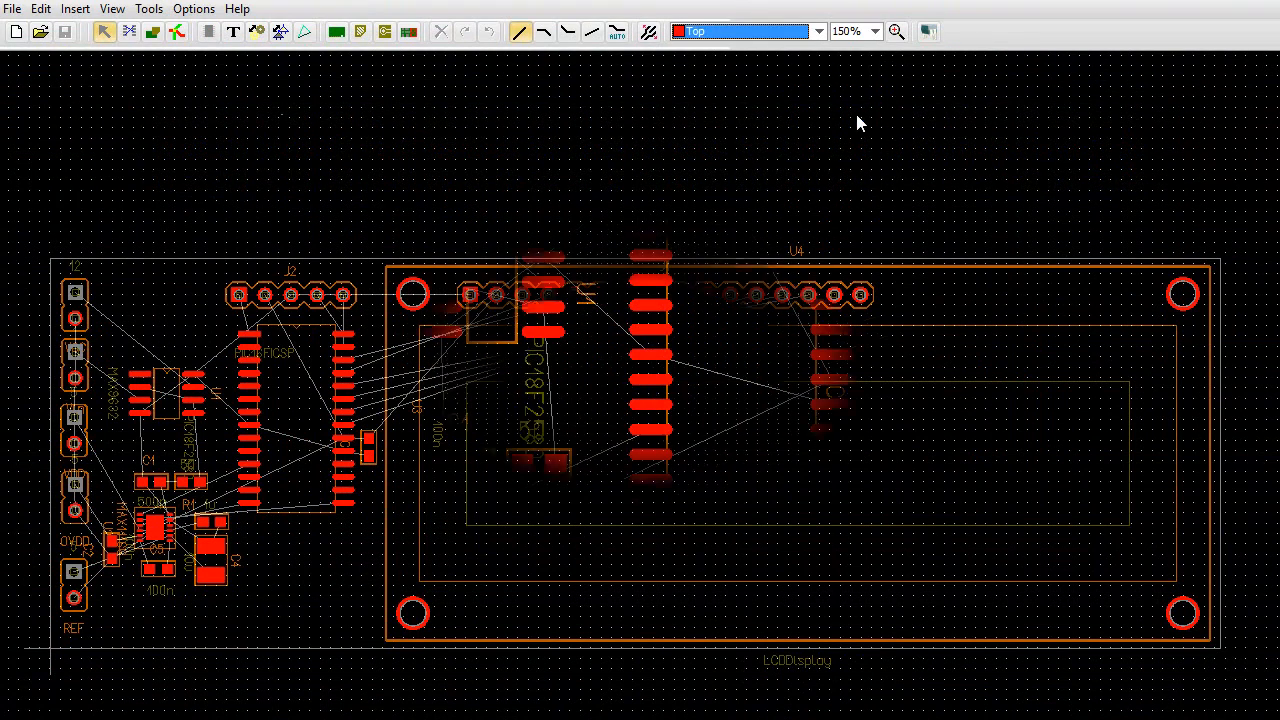
left_click(545, 34)
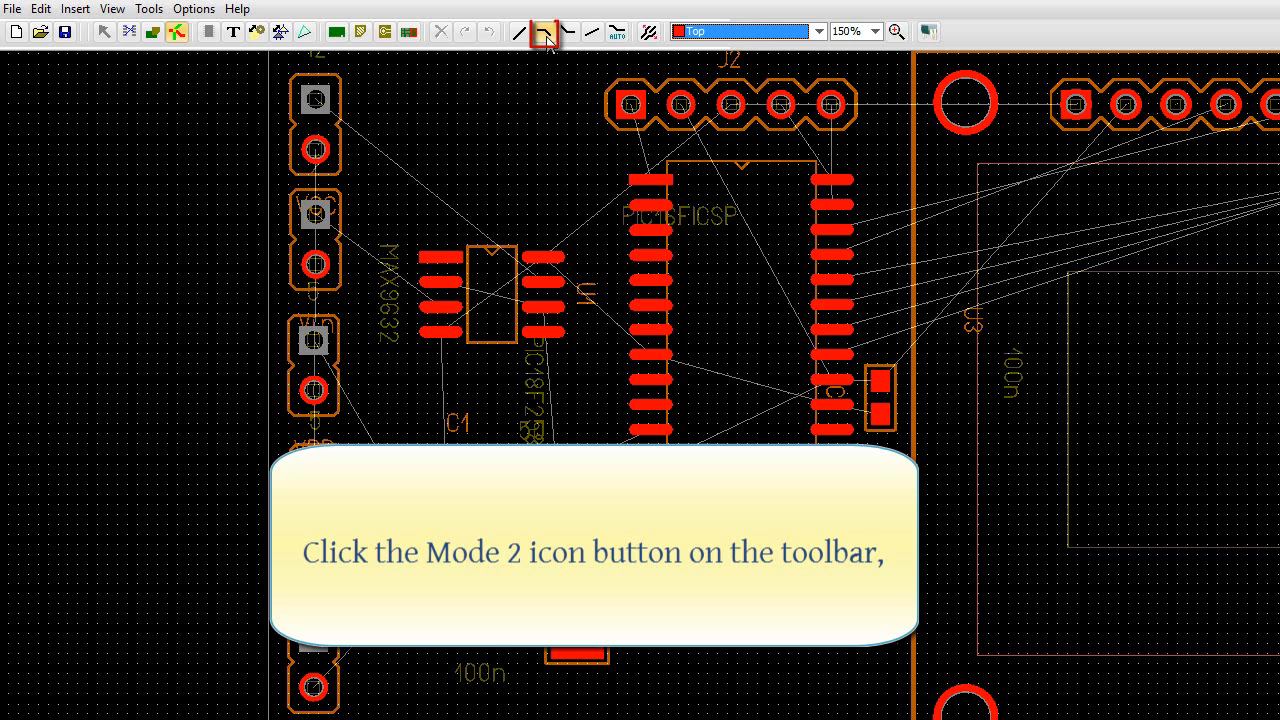
left_click(316, 212)
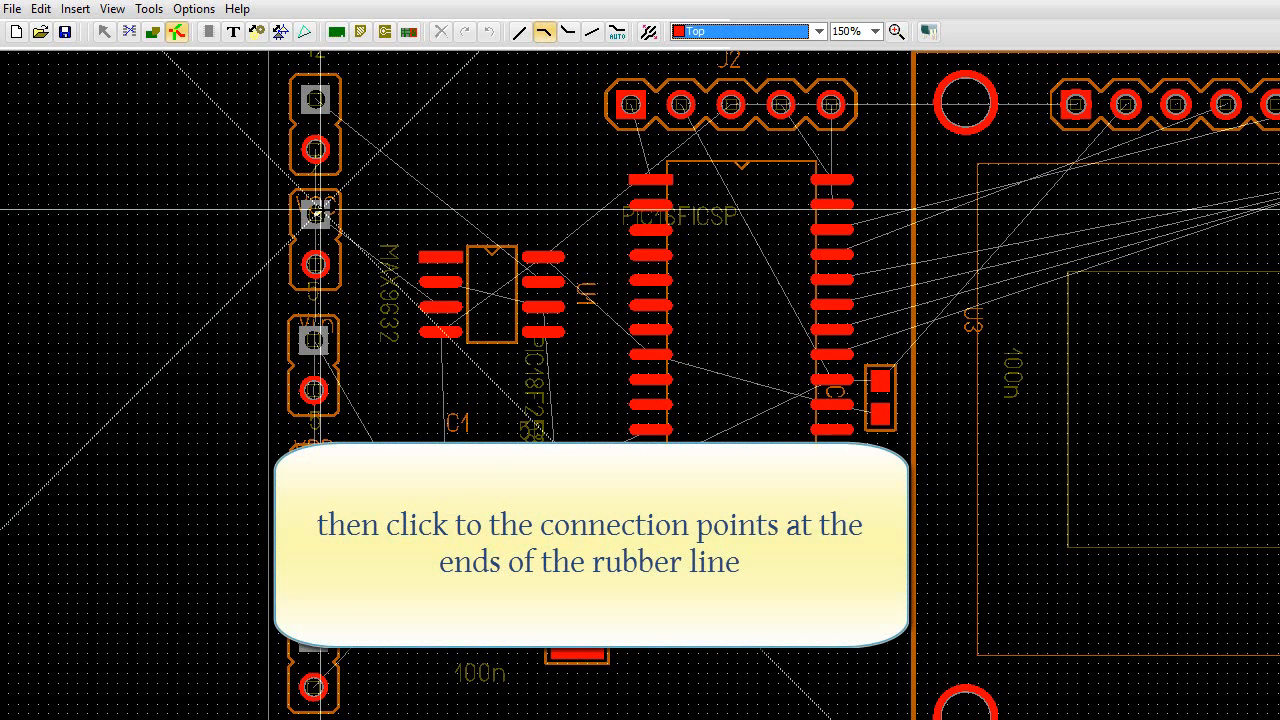
left_click(388, 234)
left_click(408, 309)
left_click(455, 317)
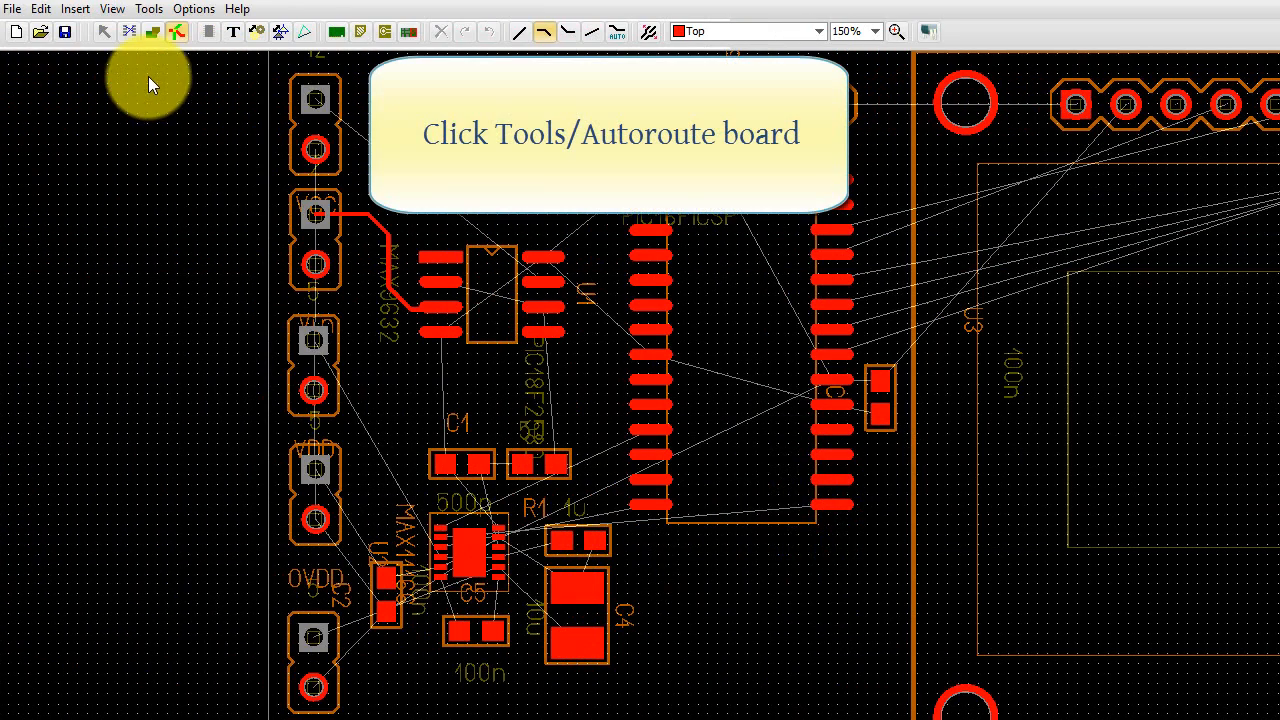
- Autoroute the board and cover the whole board outline with a rectangular copper pour area on the Top layer
left_click(153, 10)
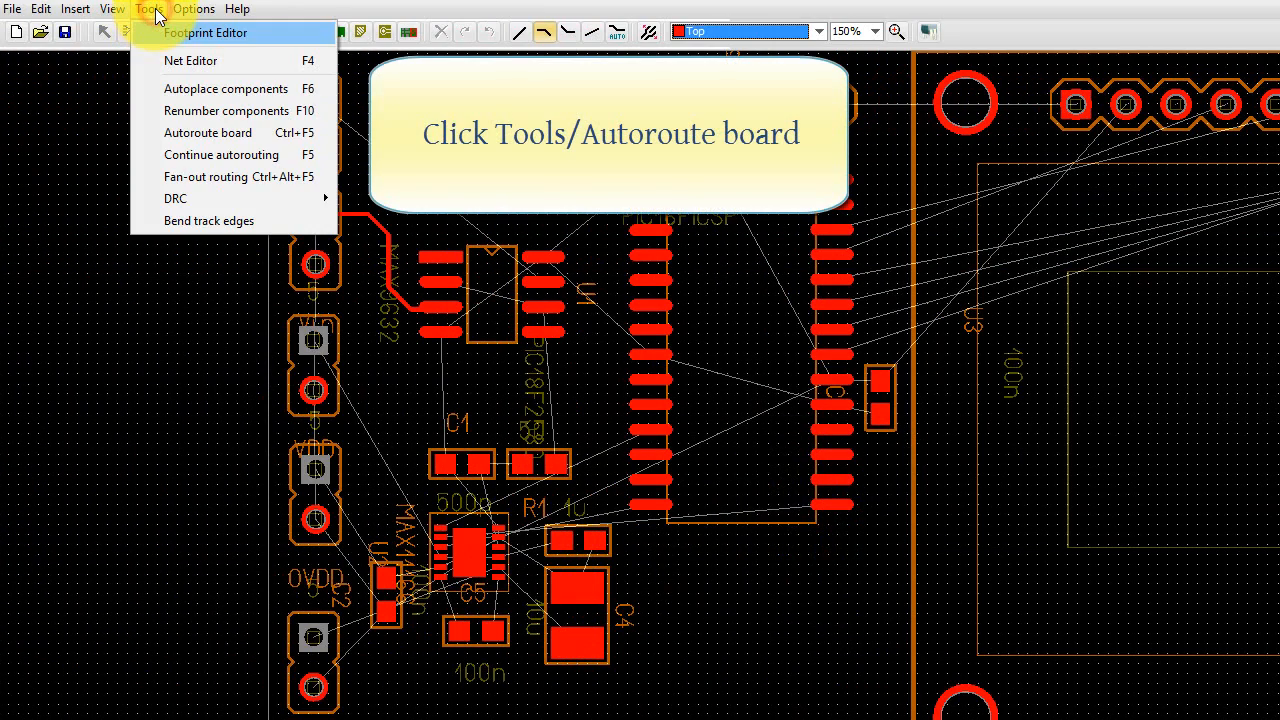
left_click(215, 135)
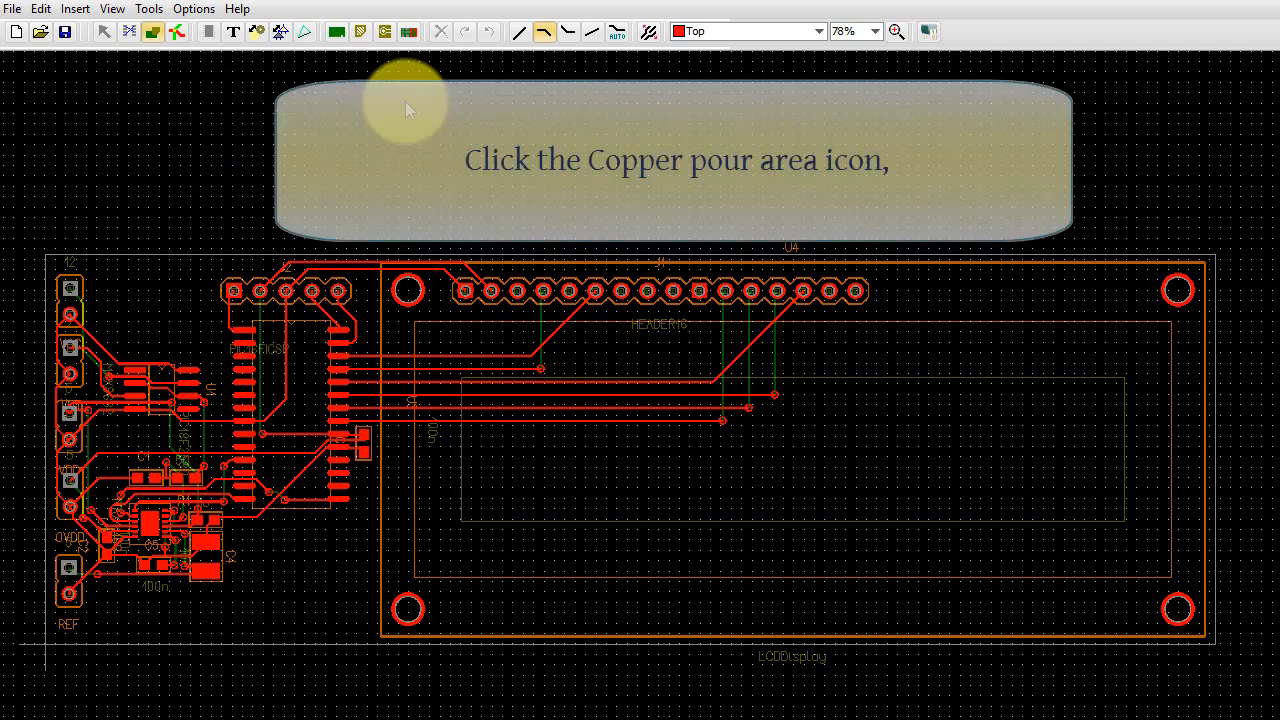
left_click(387, 34)
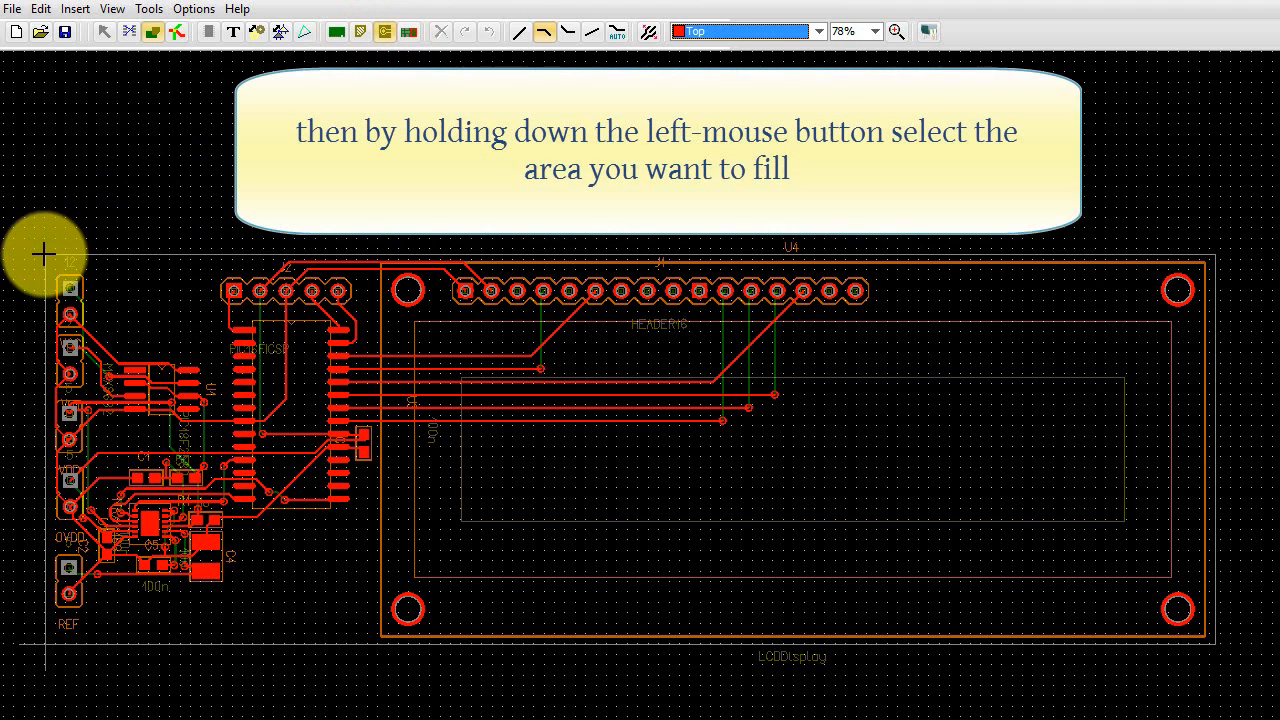
mouse_move(46, 255)
left_mouse_down()
mouse_move(580, 386)
mouse_move(1029, 460)
mouse_move(1190, 546)
mouse_move(1228, 647)
mouse_move(1213, 632)
mouse_move(1217, 643)
left_mouse_up()
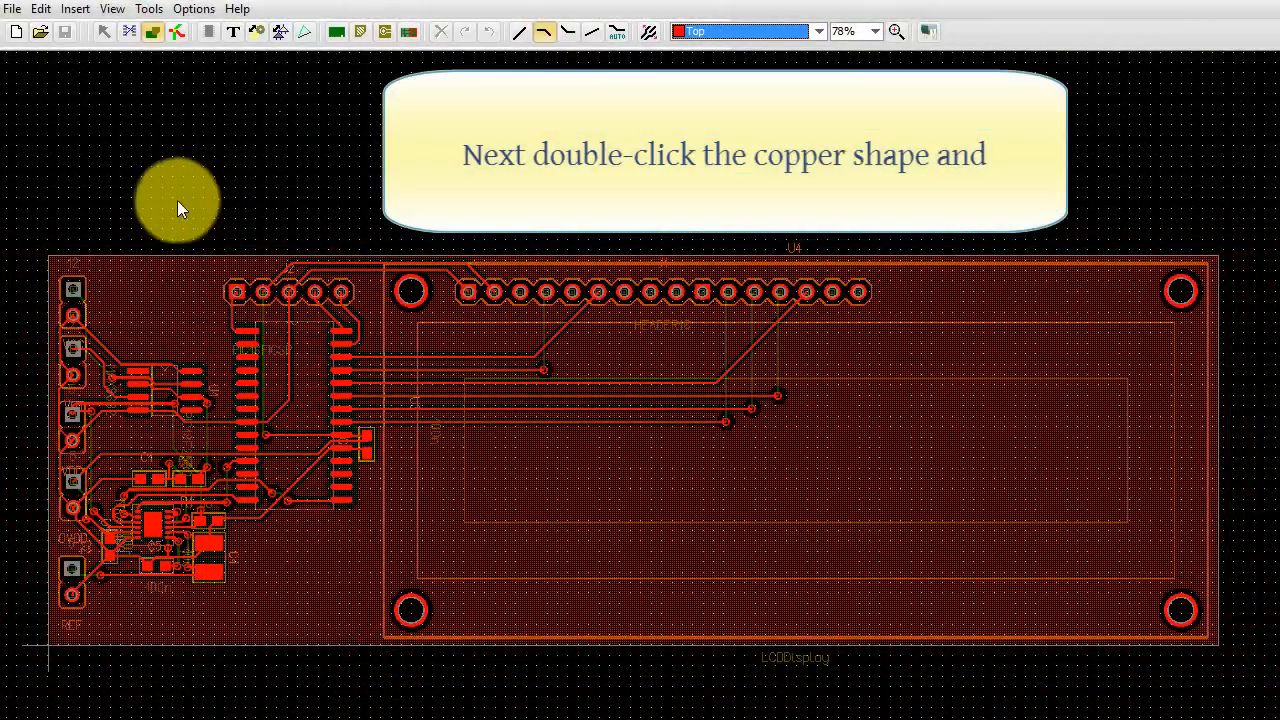
- Assign the GND net to the Top-layer copper pour area that covers the board
double_click(110, 268)
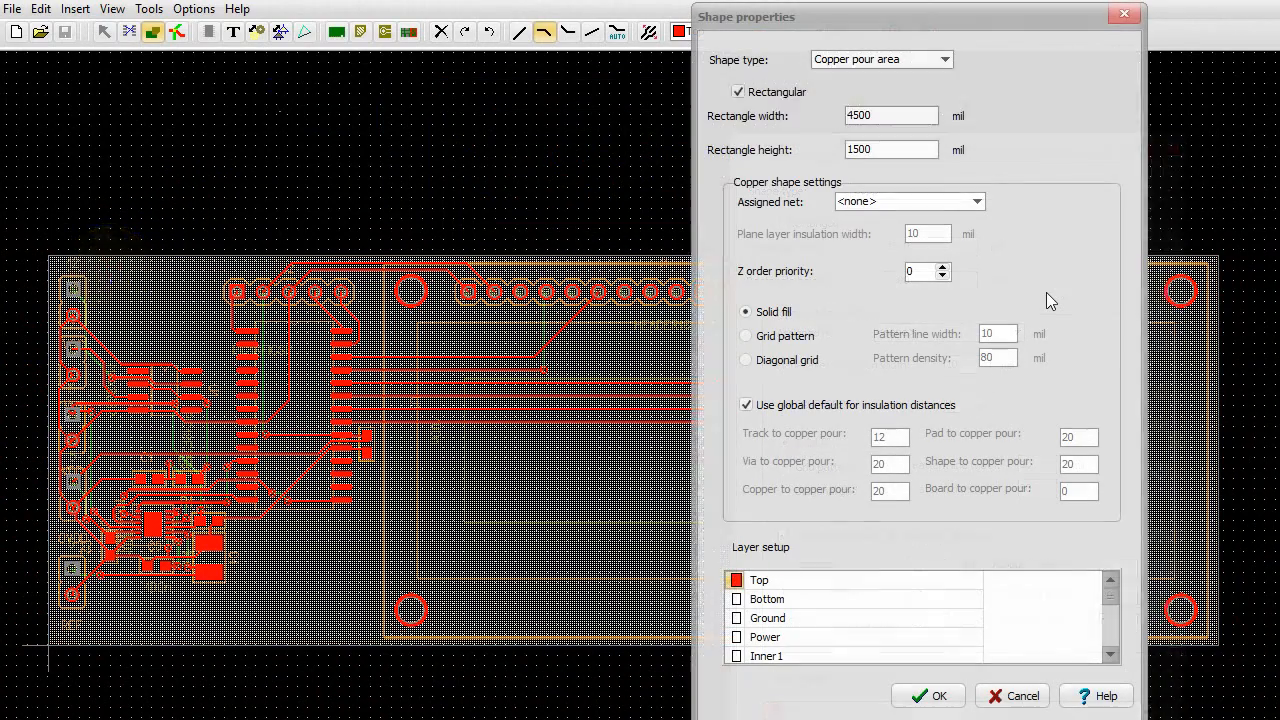
left_click(977, 203)
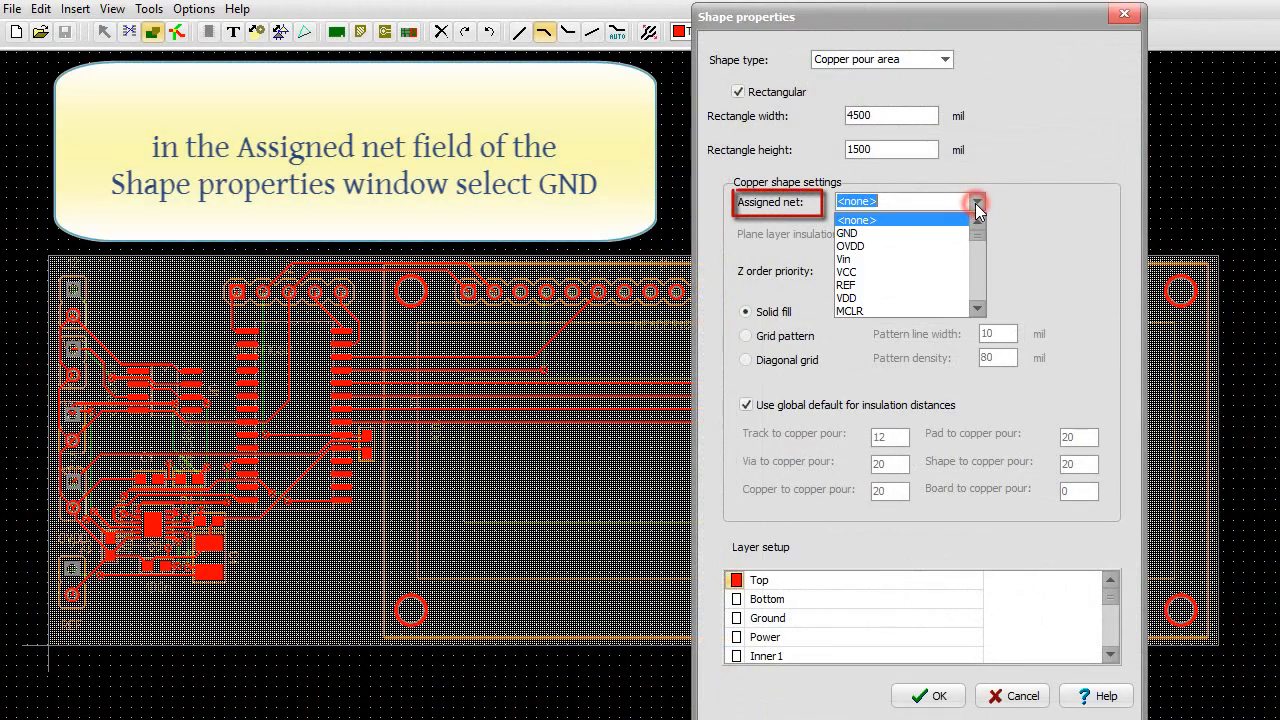
left_click(931, 236)
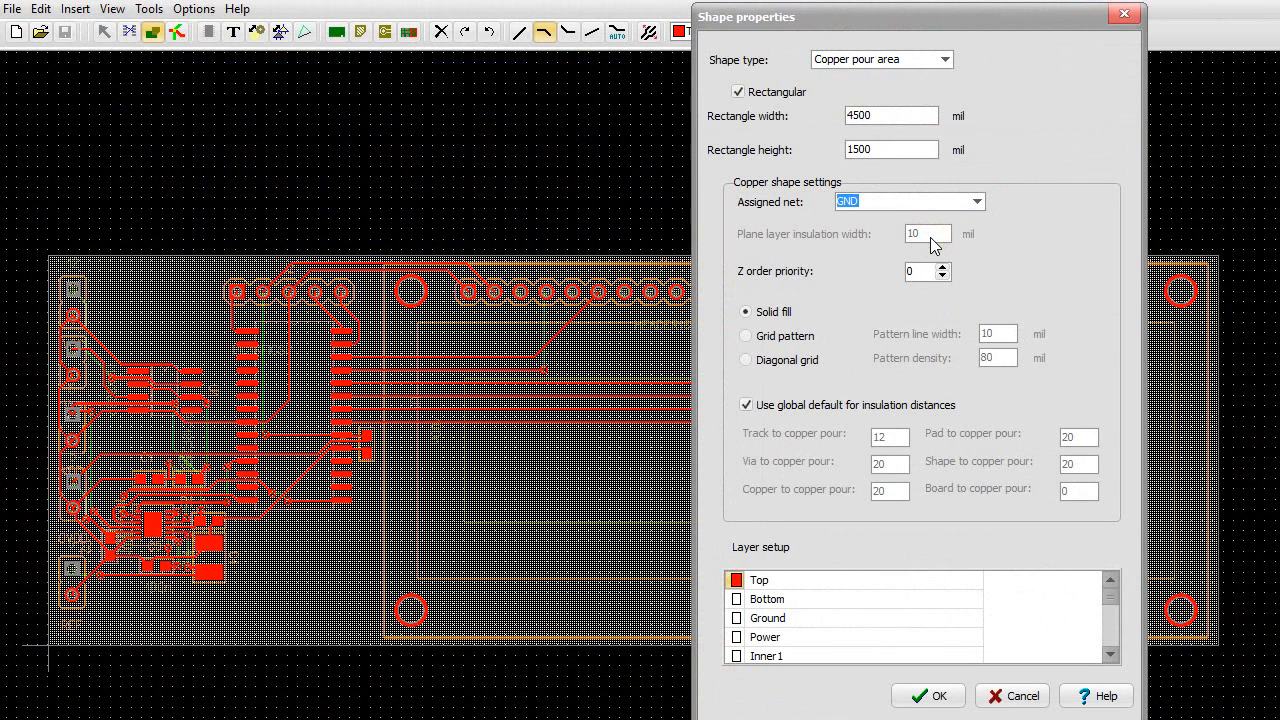
left_click(948, 696)
left_click(946, 699)
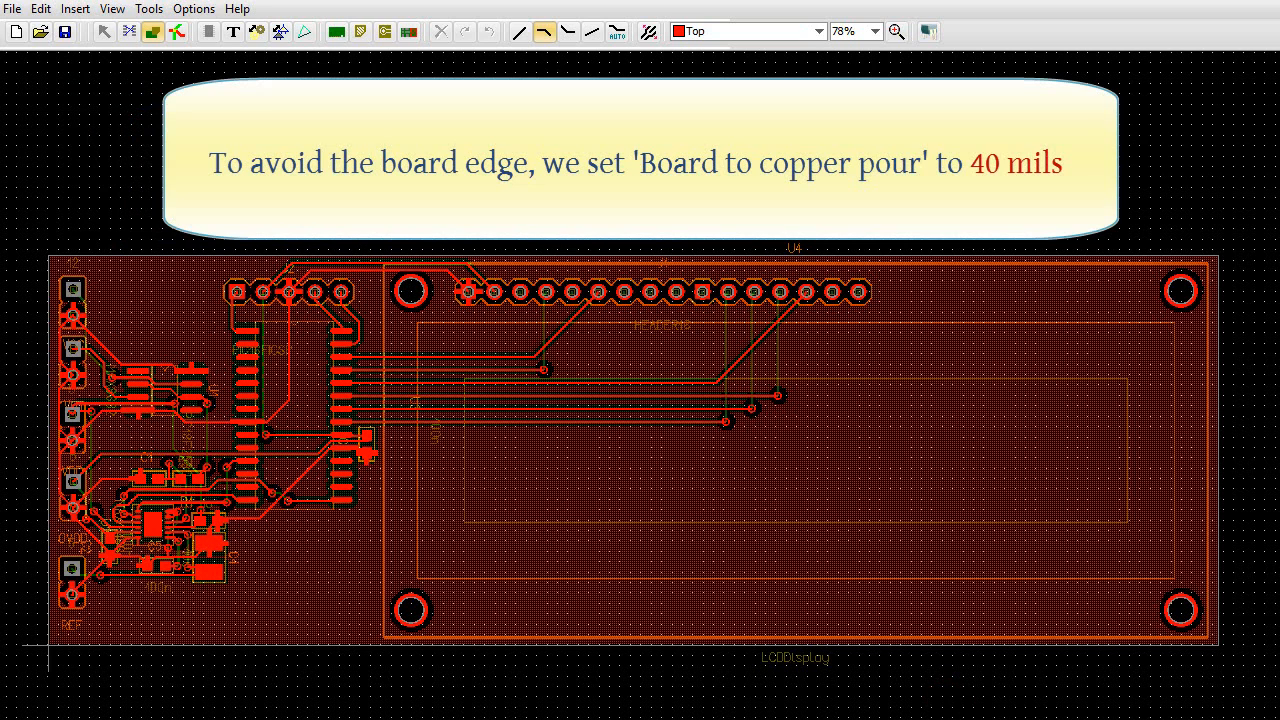
- Set the board-to-copper-pour spacing in the design parameters to 40 mil
left_click(196, 9)
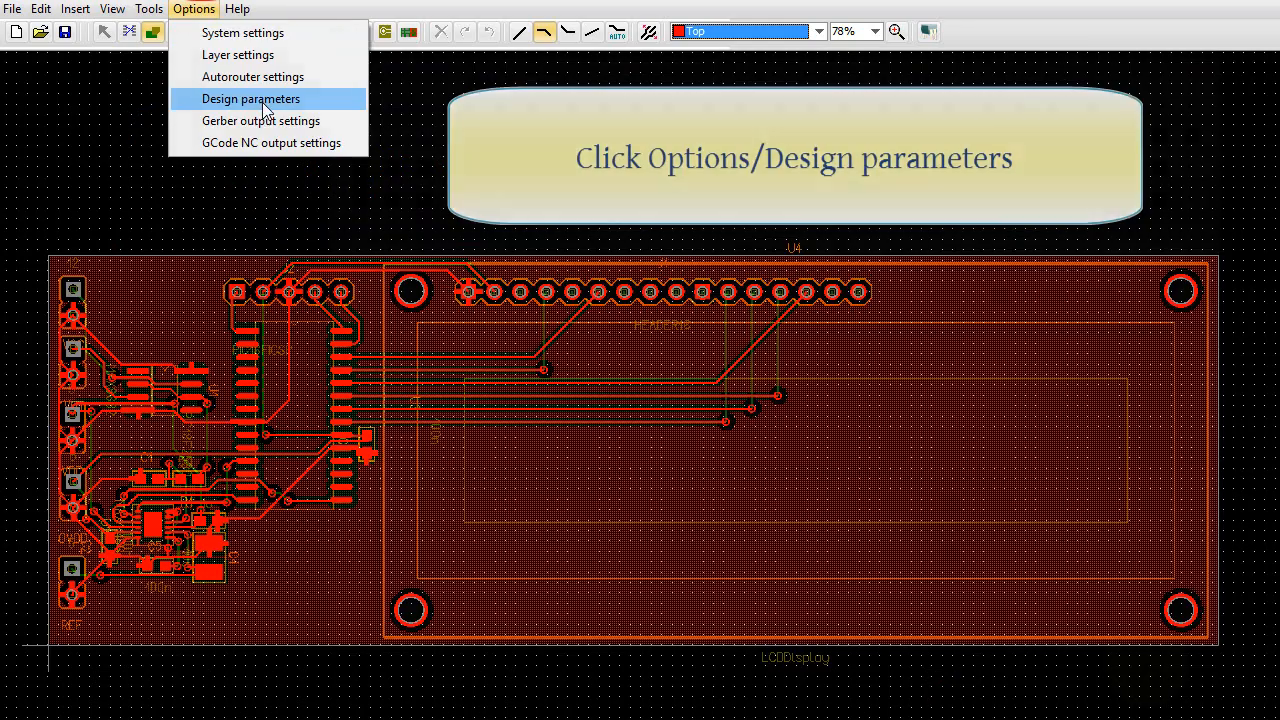
left_click(258, 99)
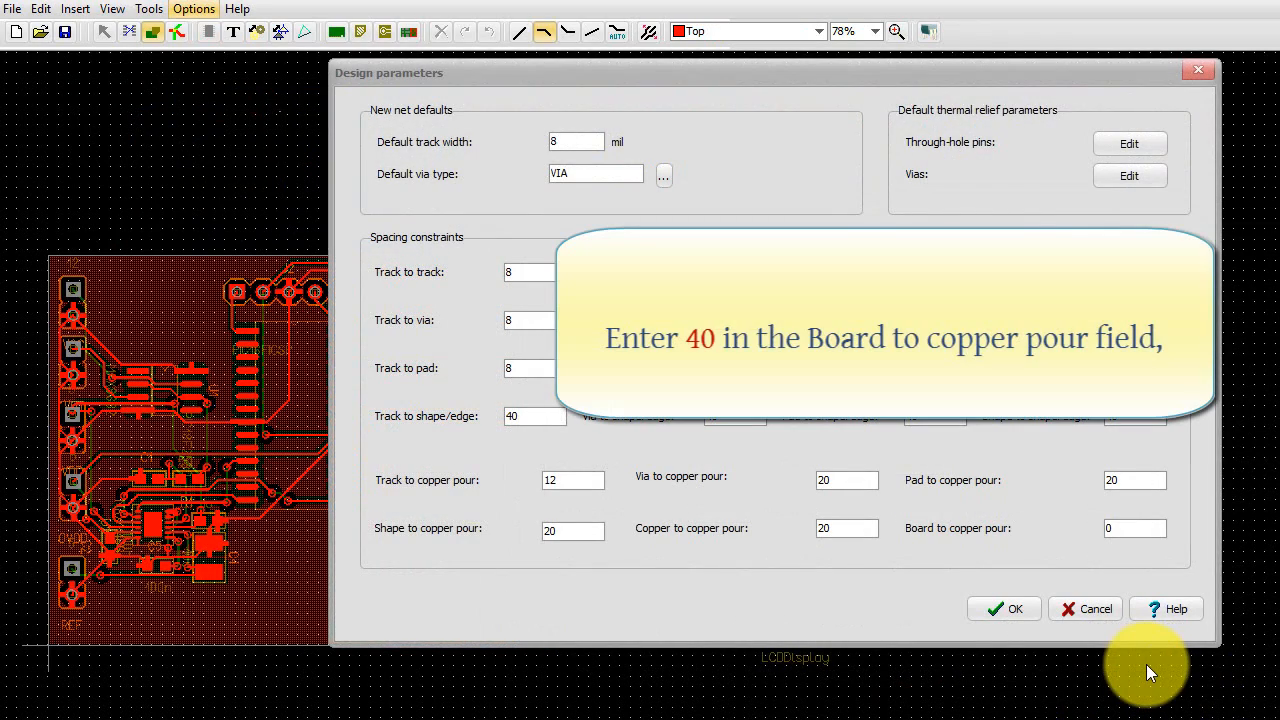
left_click(1127, 529)
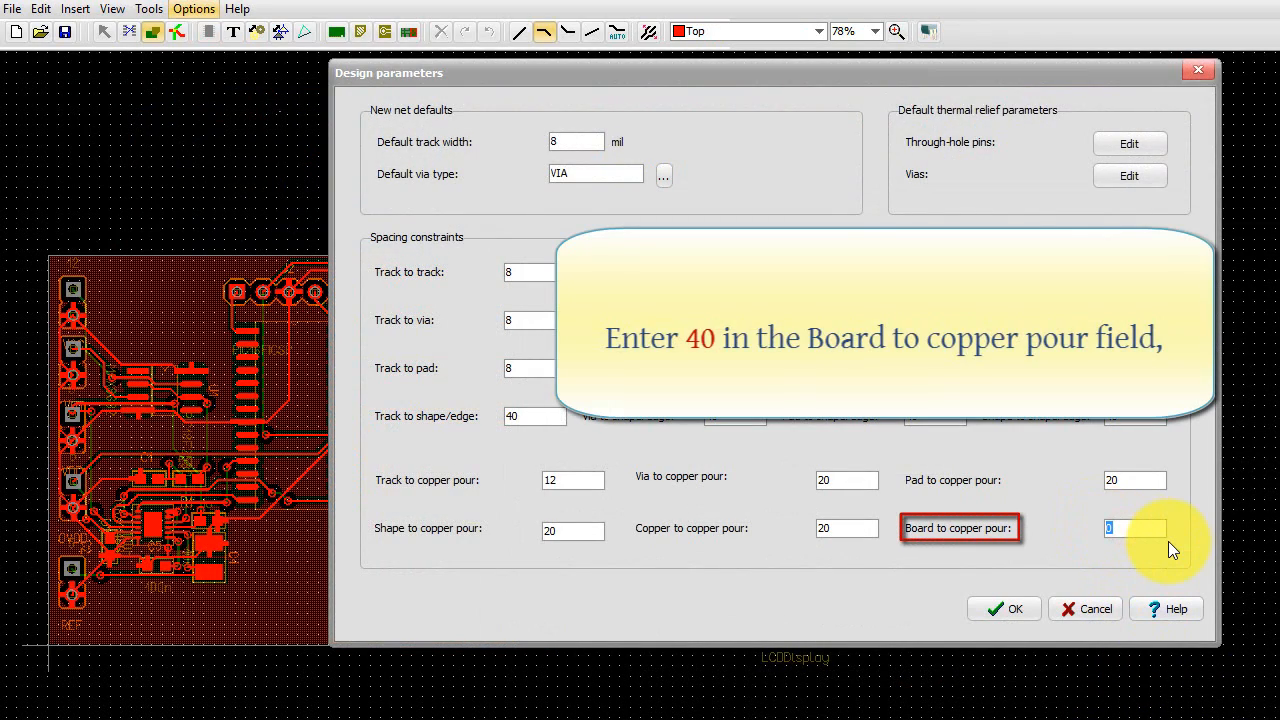
type("40")
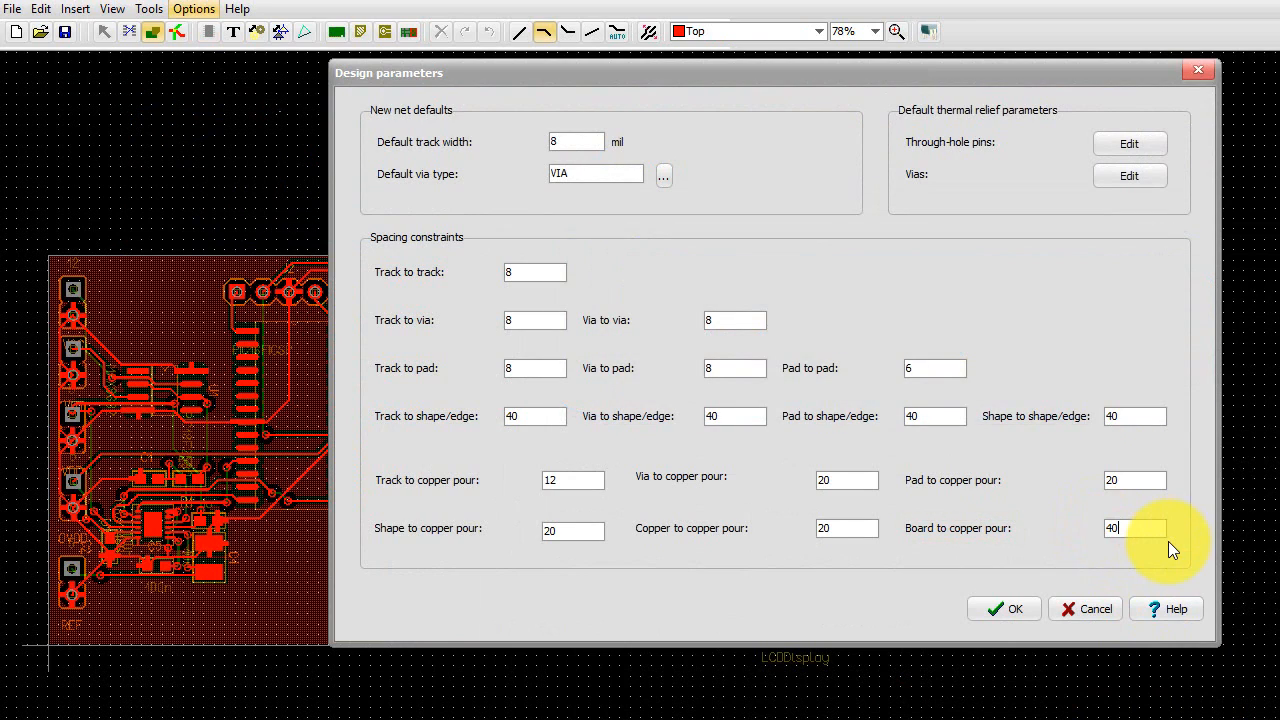
left_click(1013, 608)
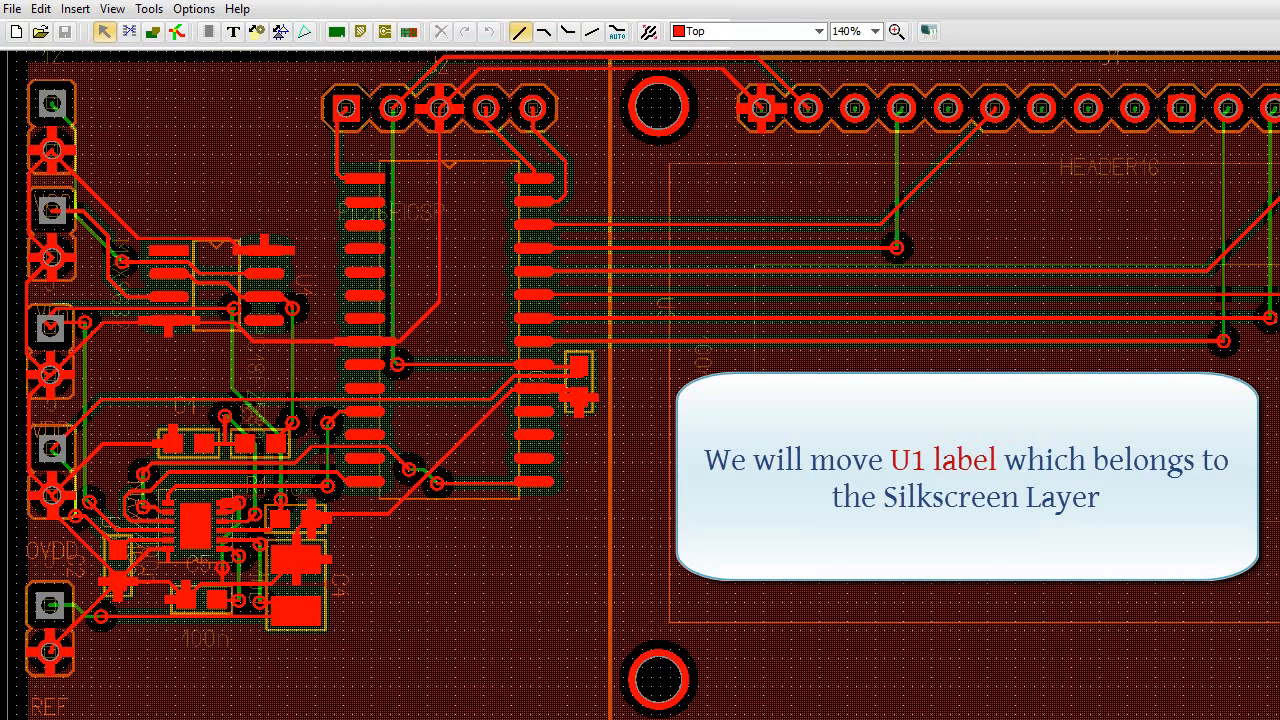
- Switch to the Silkscreen Top layer, then move the U1 label just above its chip and rotate it to read horizontally
left_click(819, 33)
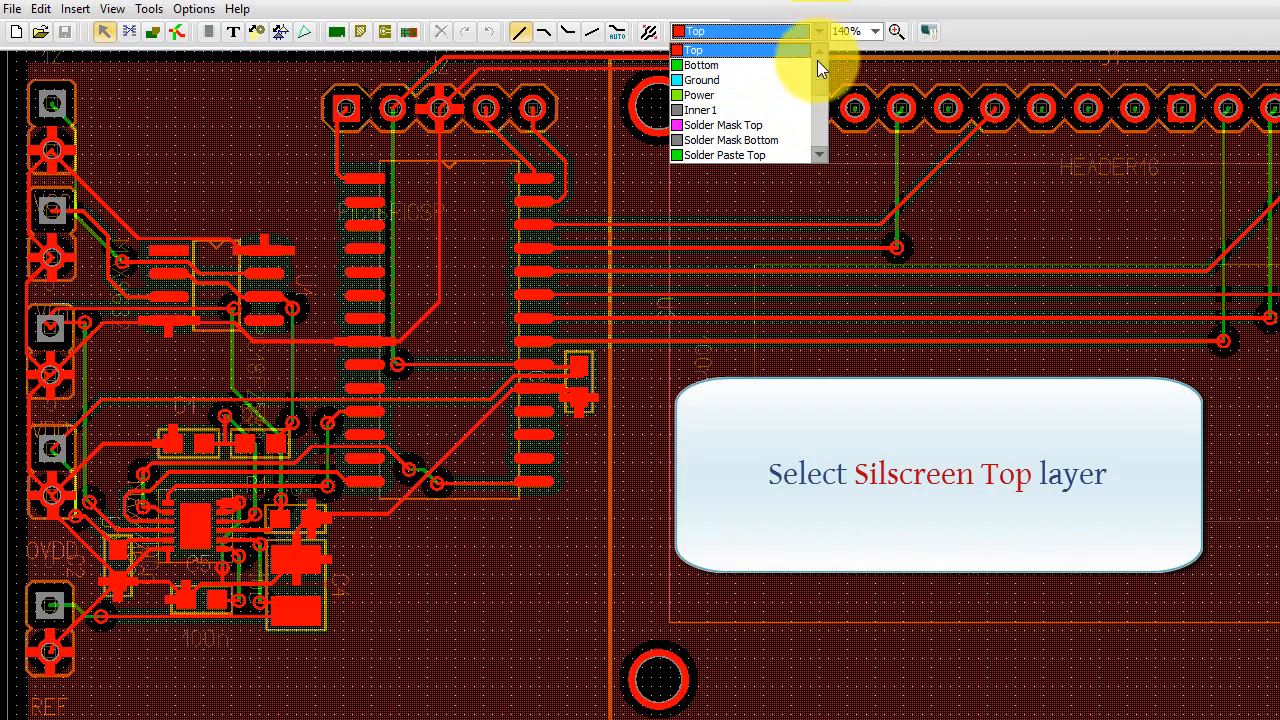
left_click_drag(817, 64, 815, 104)
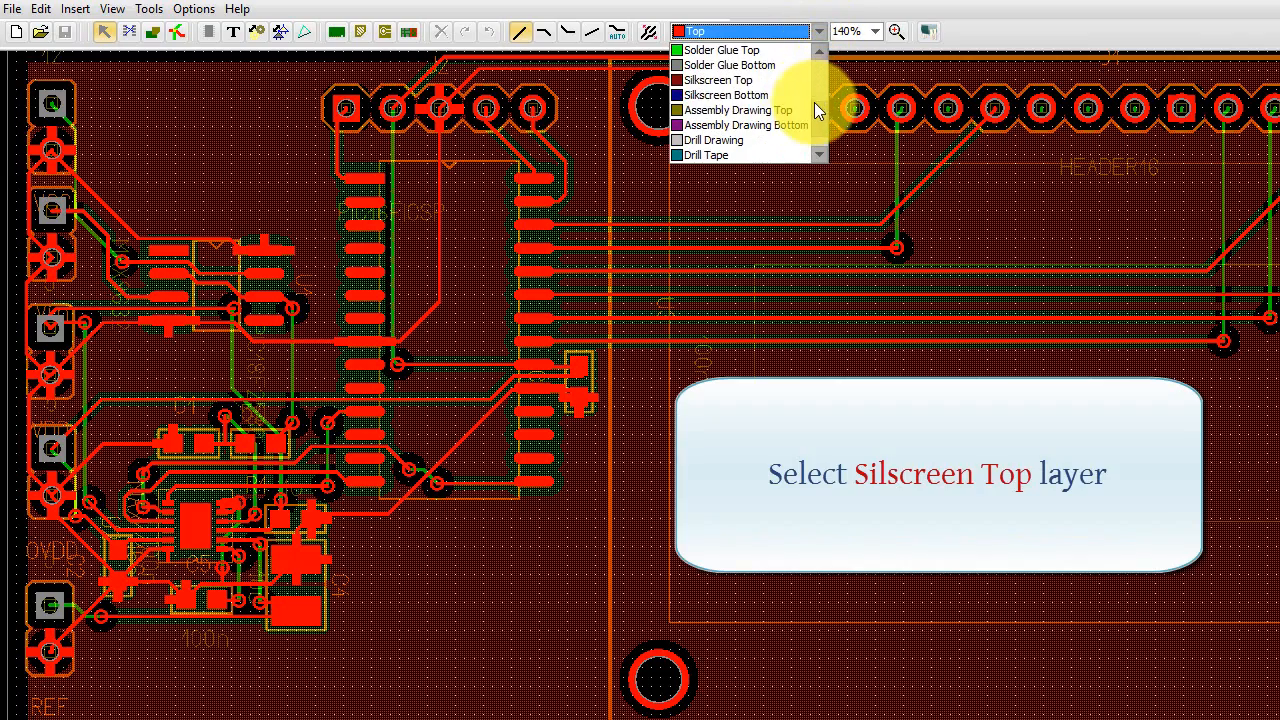
left_click(729, 83)
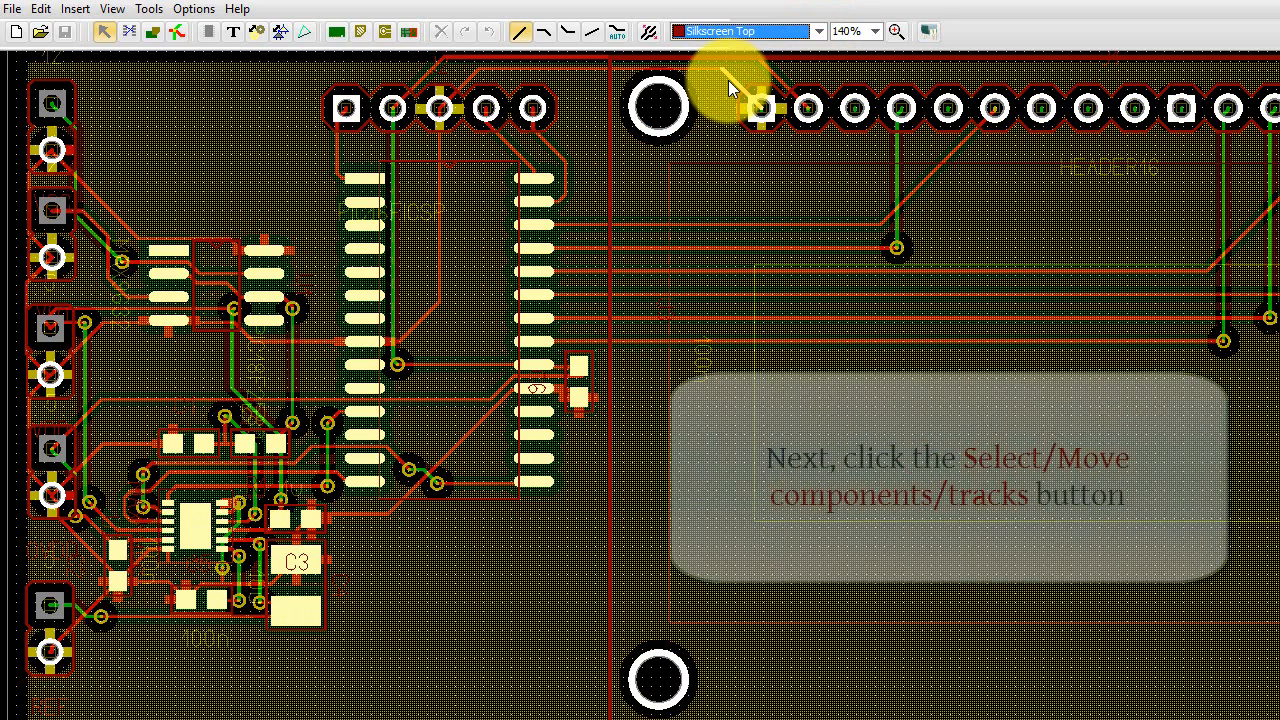
left_click(105, 35)
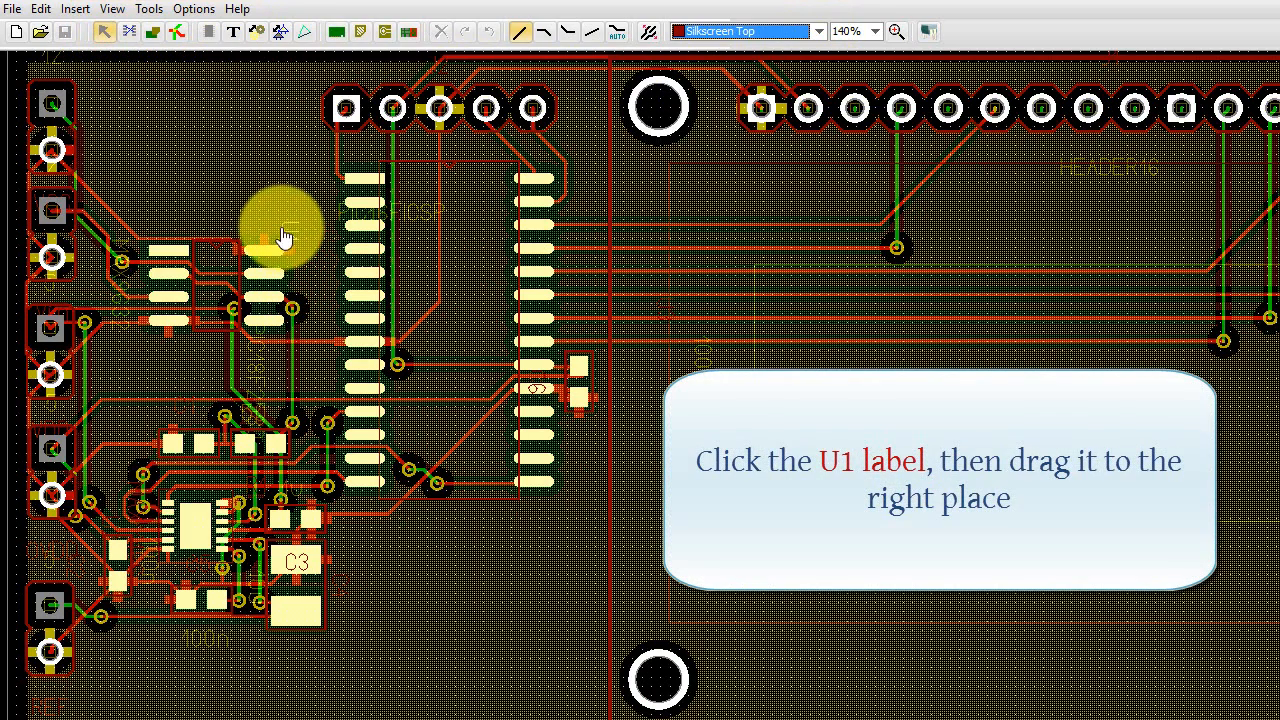
left_click_drag(284, 237, 216, 215)
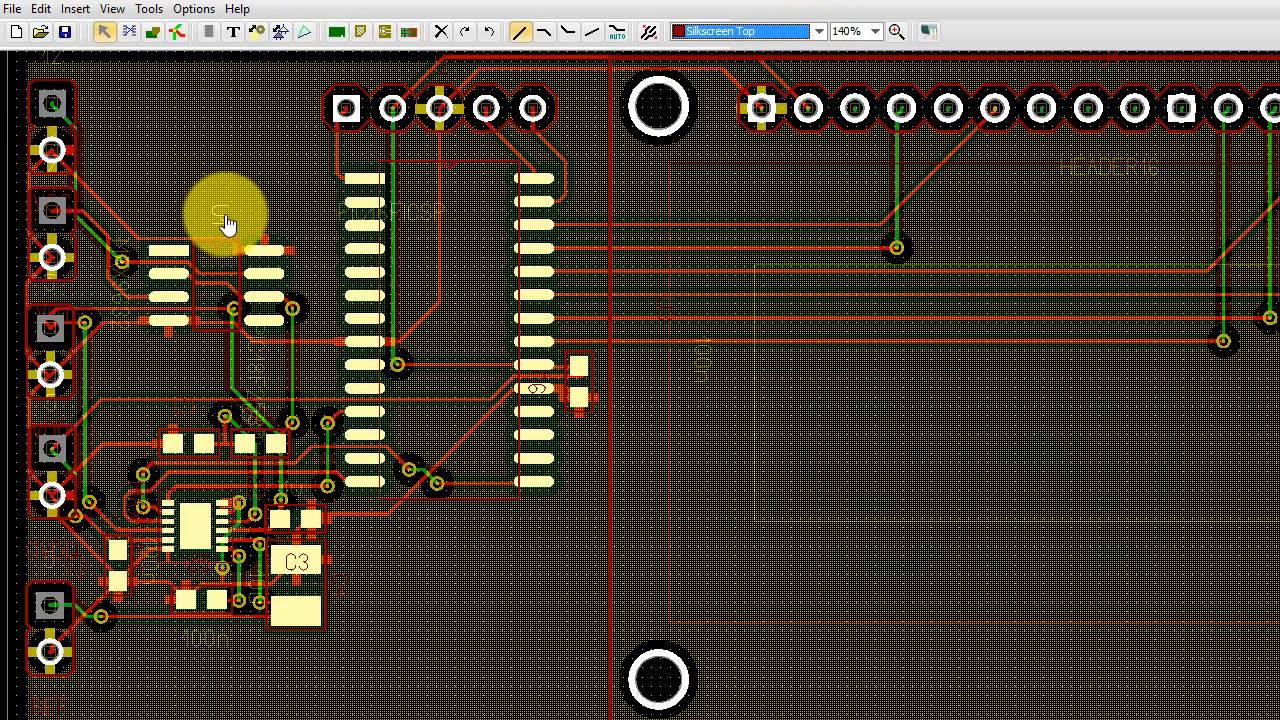
left_click(489, 35)
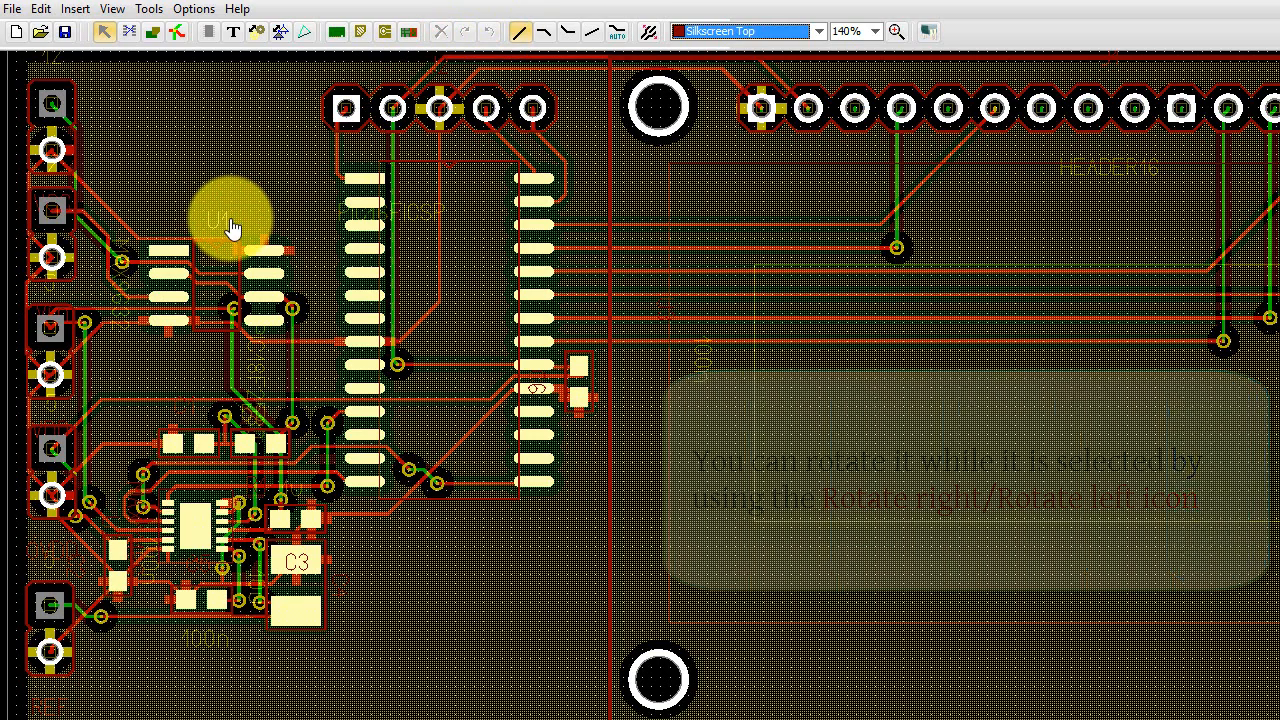
left_click(265, 280)
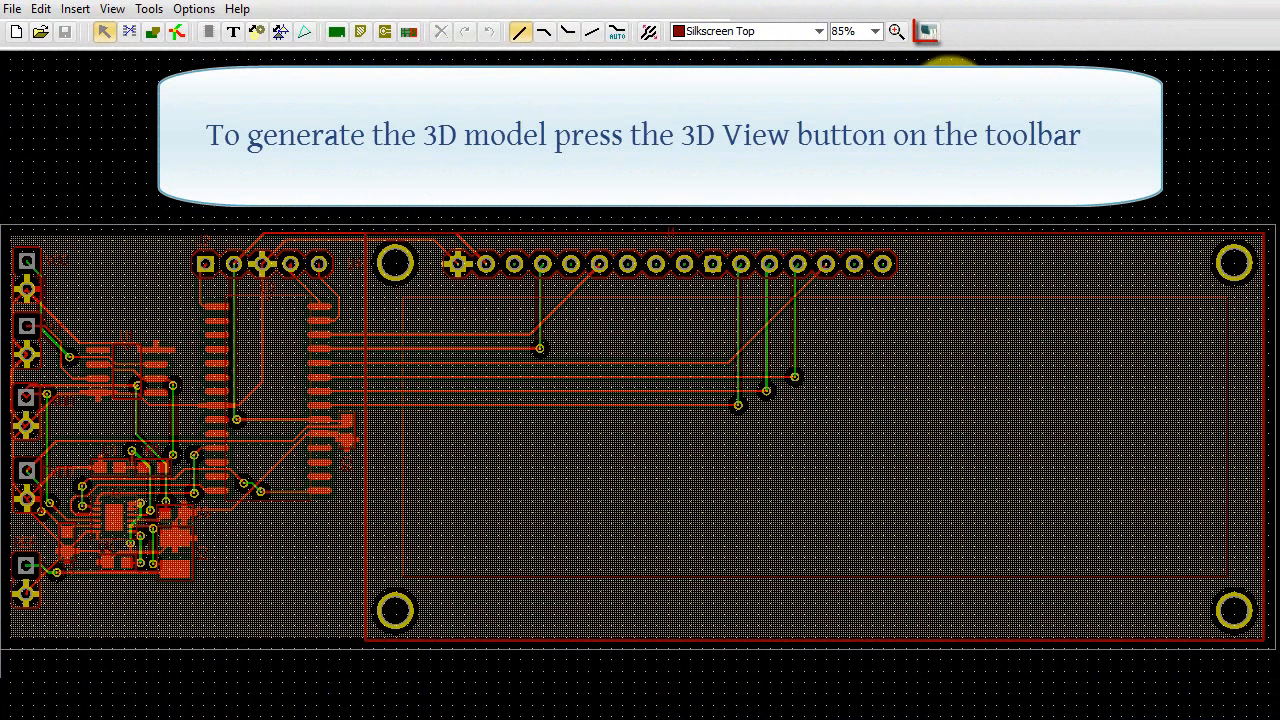
- Generate the 3D model of the board and rotate it to inspect the LCD and the components from different angles
left_click(927, 33)
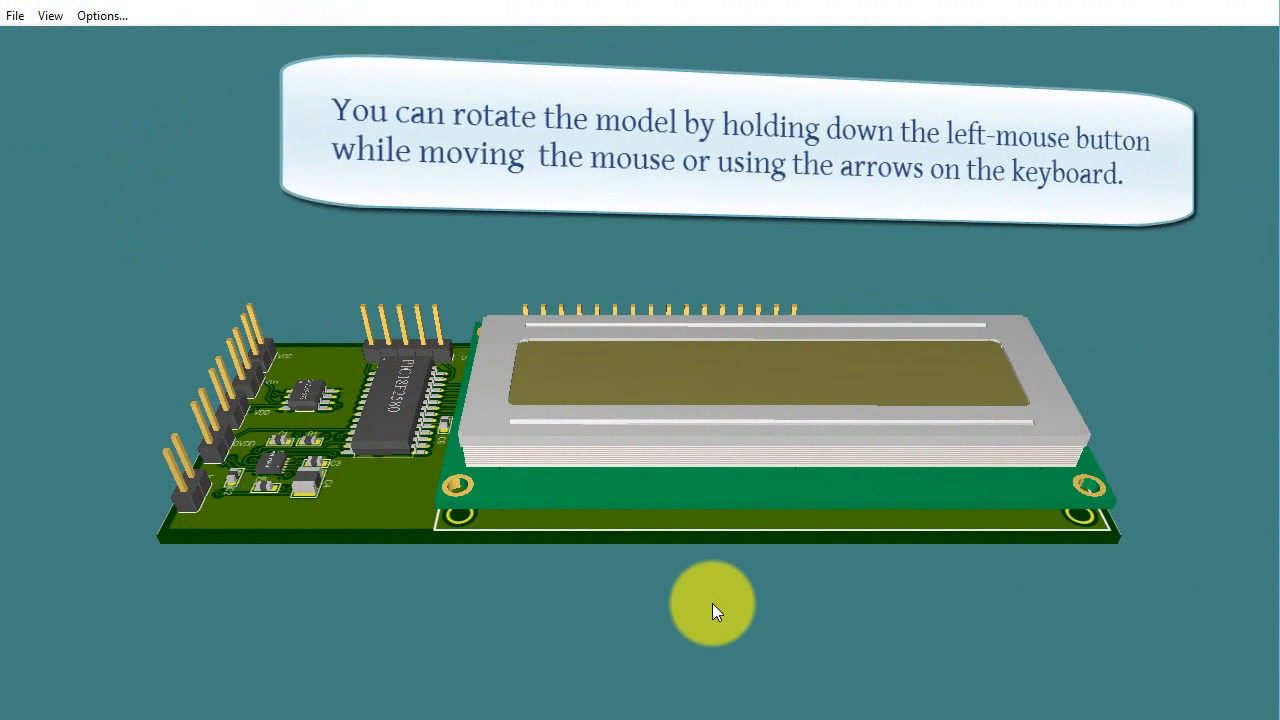
left_click_drag(714, 602, 717, 719)
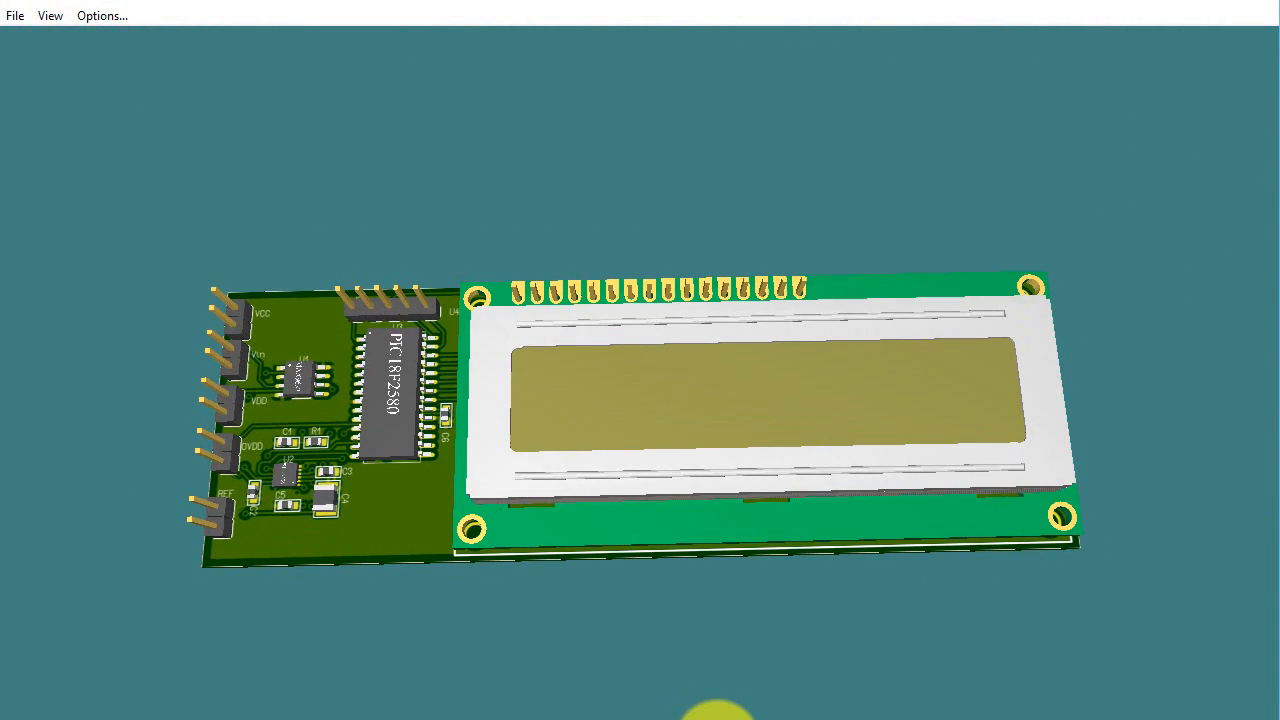
right_click_drag(494, 235, 499, 291)
right_click_drag(499, 291, 872, 20)
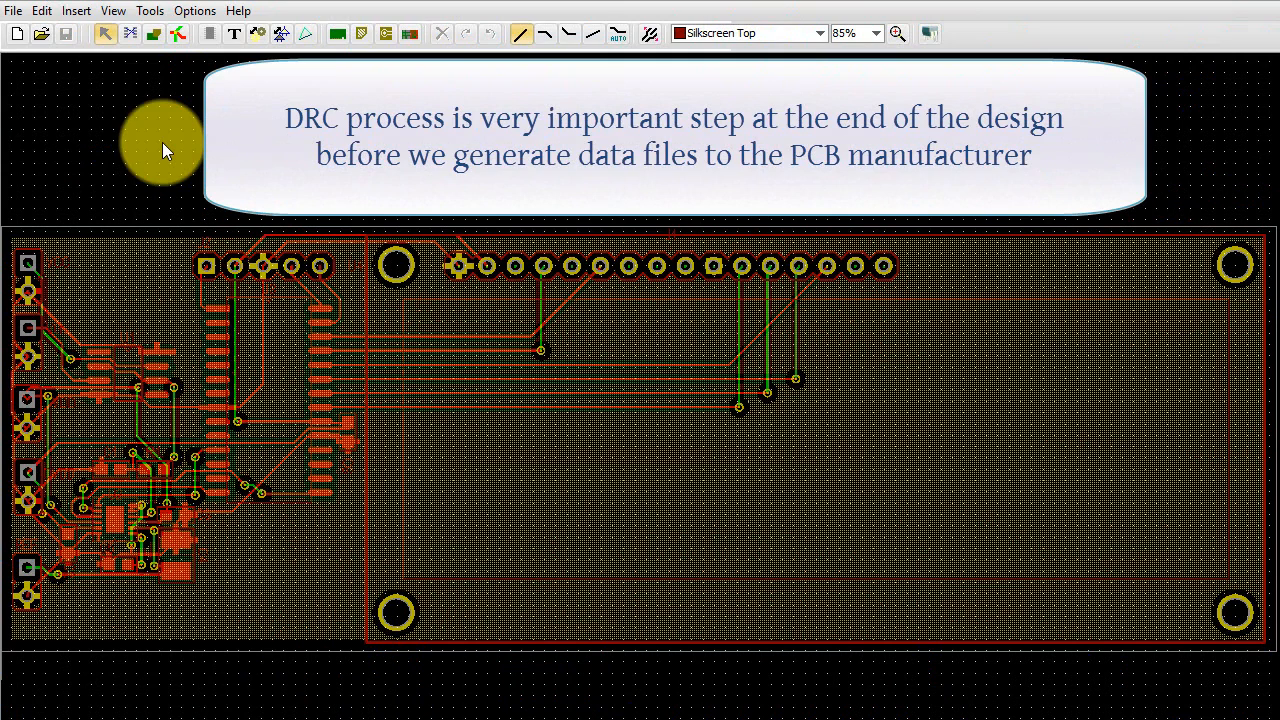
- Run the design rule check on the board and dismiss its result message
left_click(150, 11)
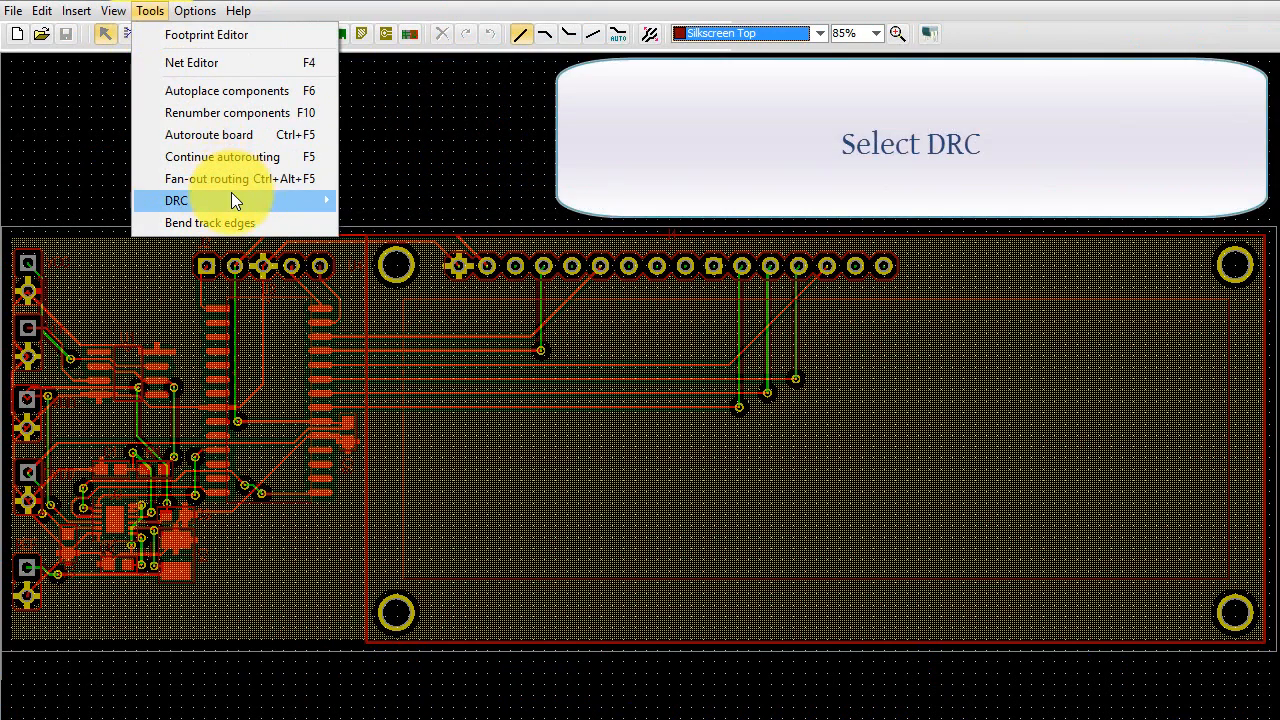
mouse_move(233, 197)
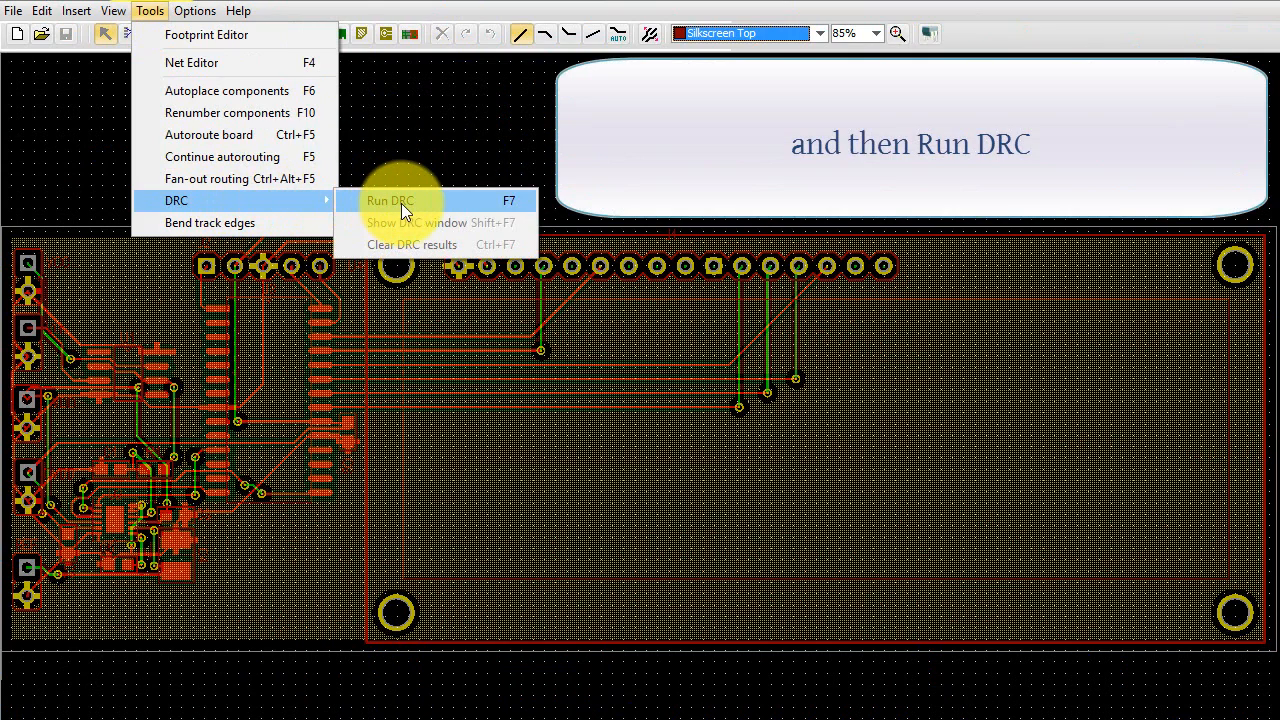
left_click(401, 203)
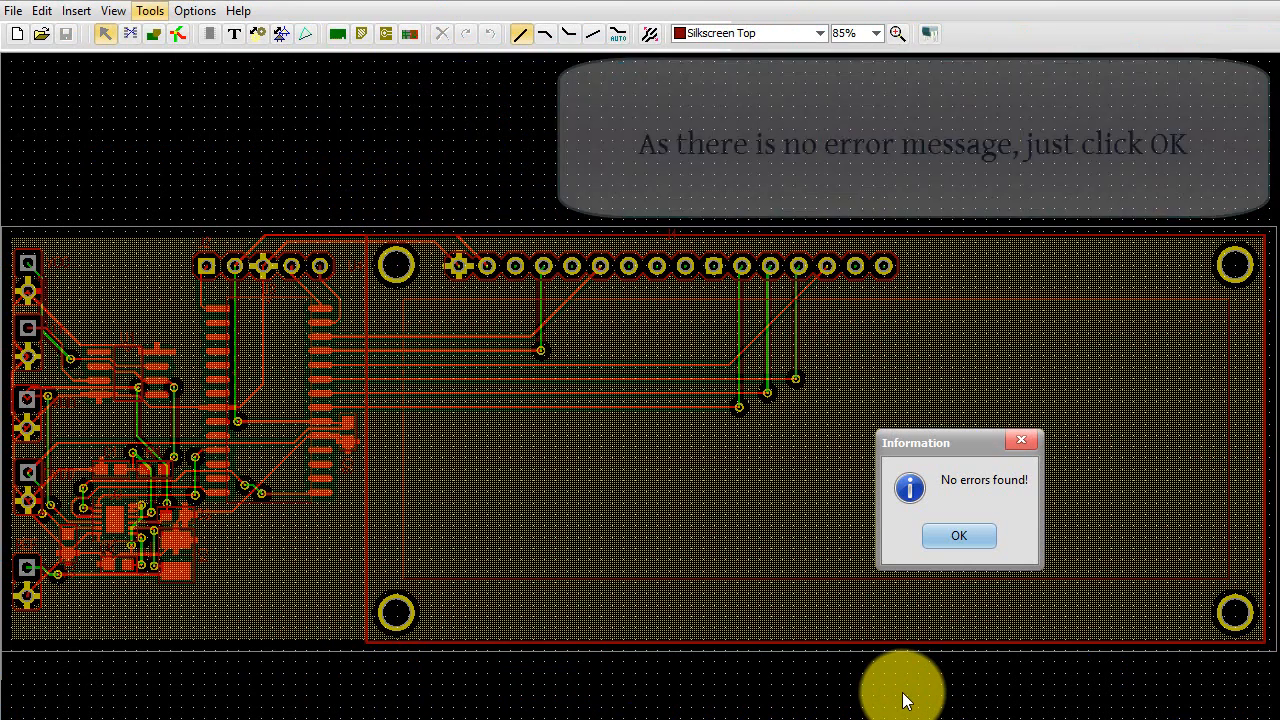
left_click(958, 537)
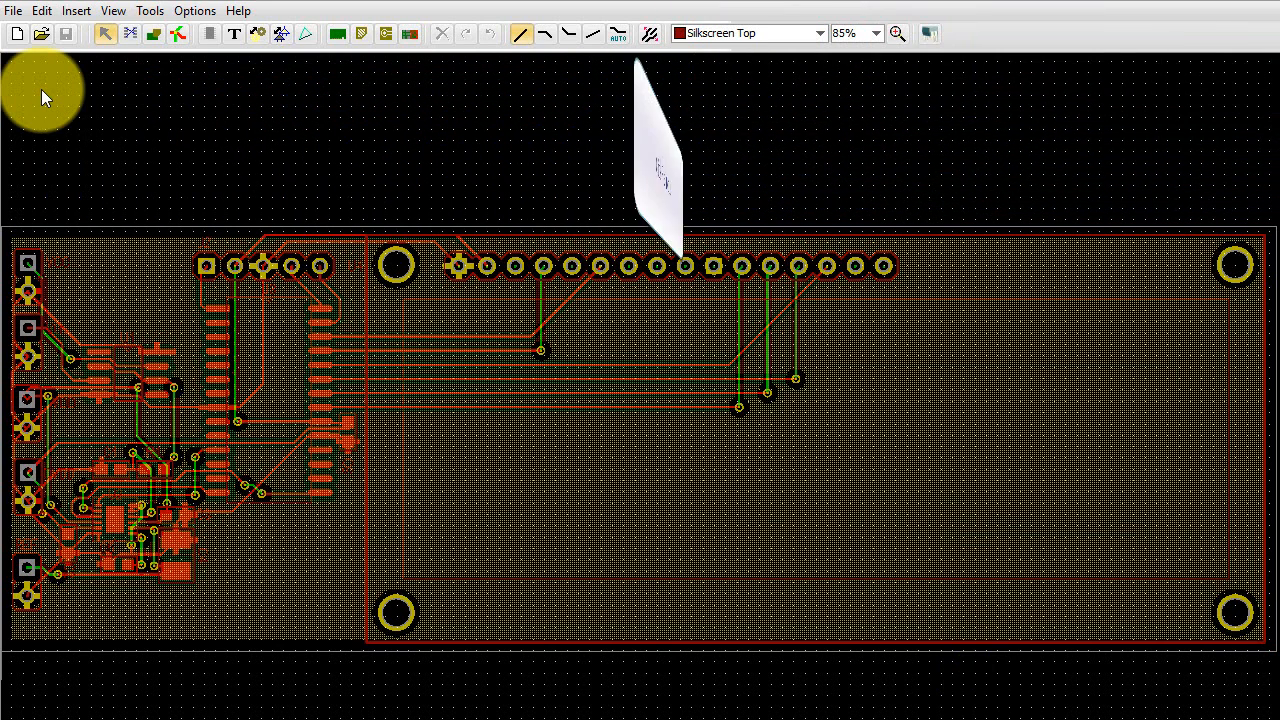
- Export the board's Gerber and drill files to the Gerber folder under the suggested file name
left_click(15, 13)
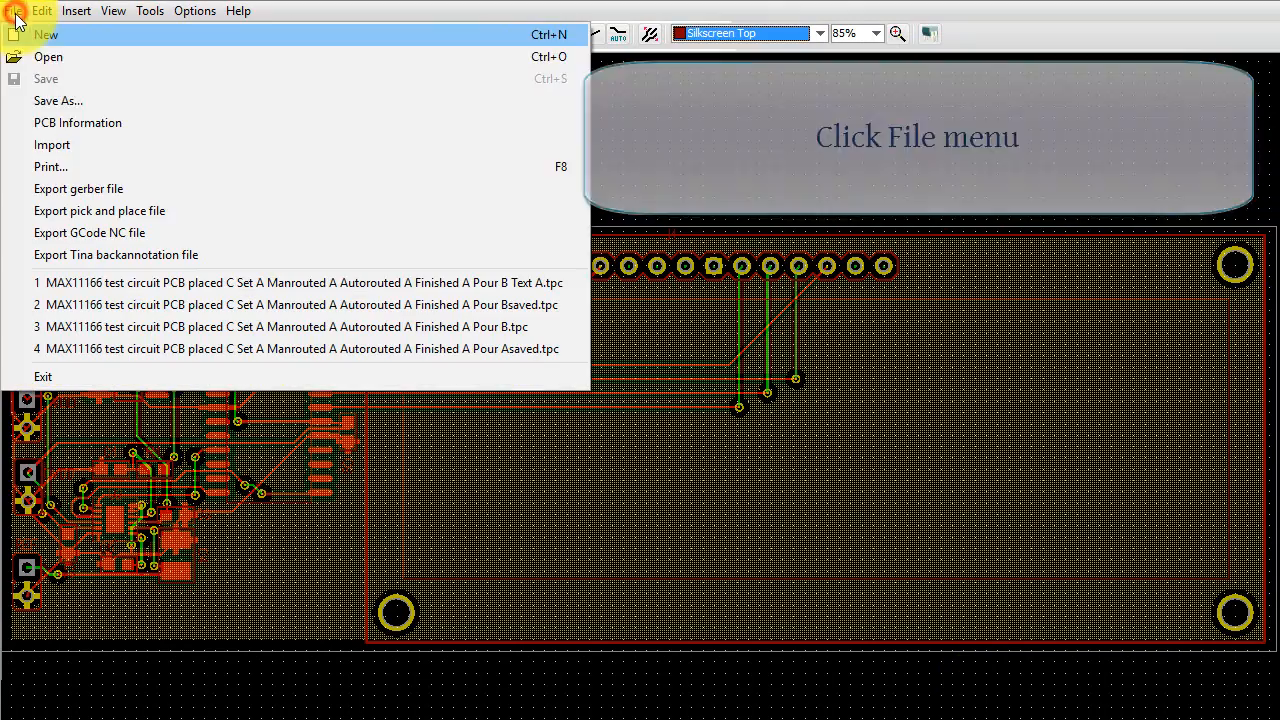
left_click(104, 191)
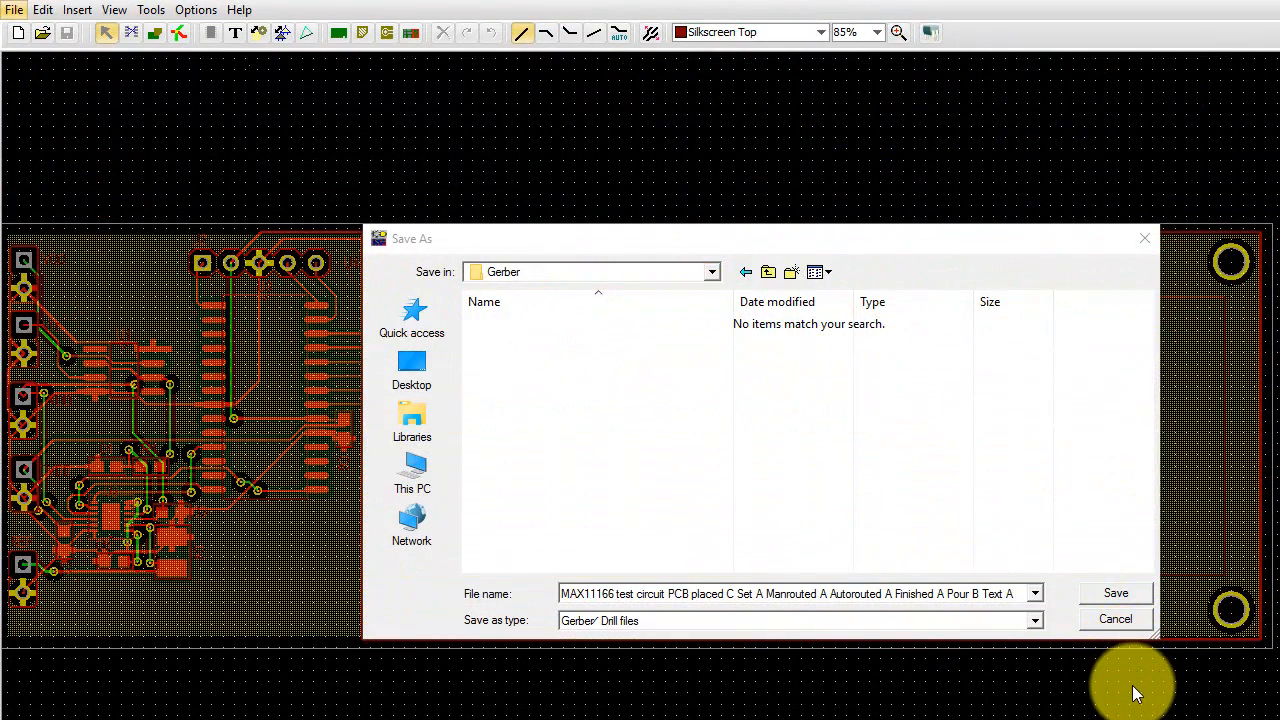
left_click(1114, 593)
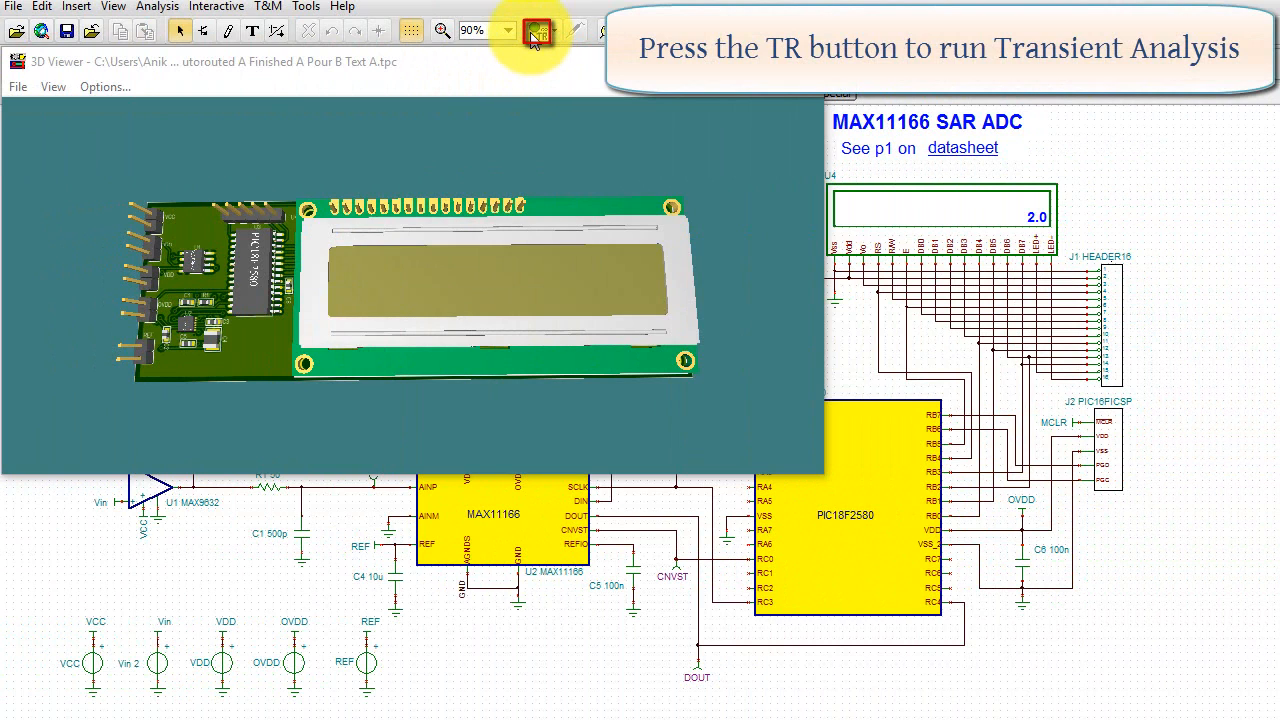
- Run the interactive transient analysis of the MAX11166 schematic and set the Vin source's voltage to 1.8 V
left_click(536, 33)
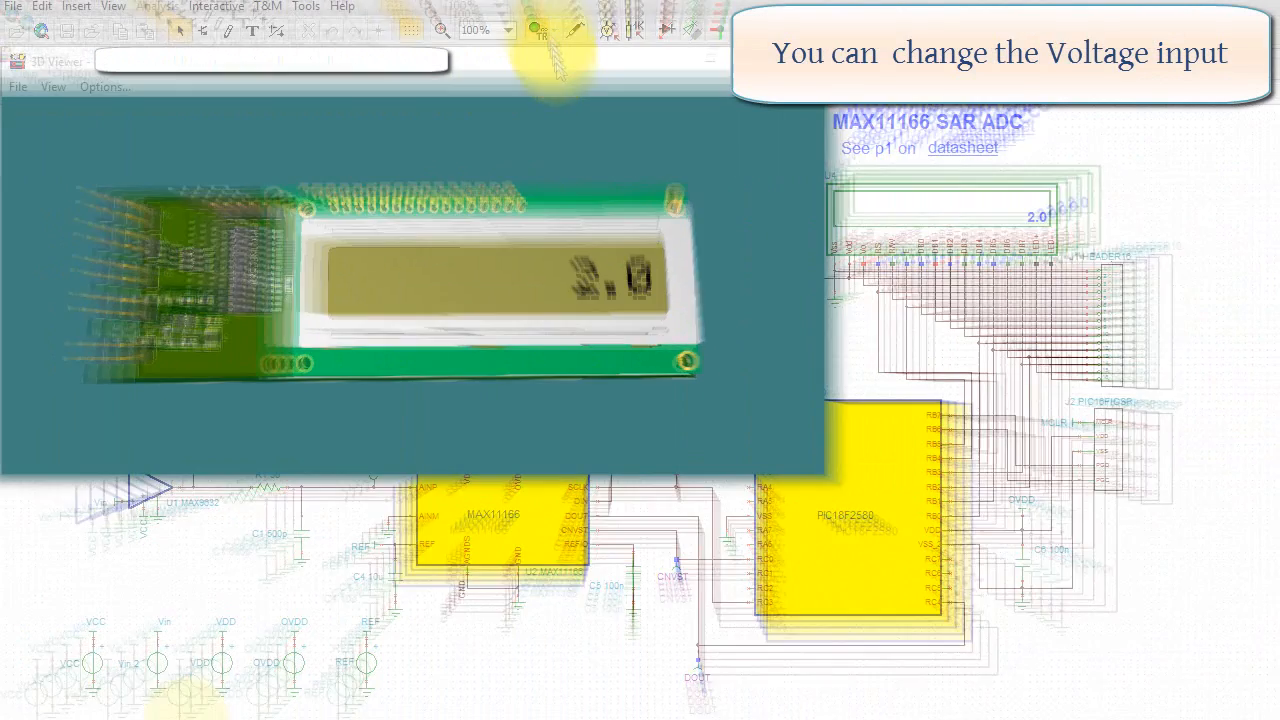
double_click(160, 665)
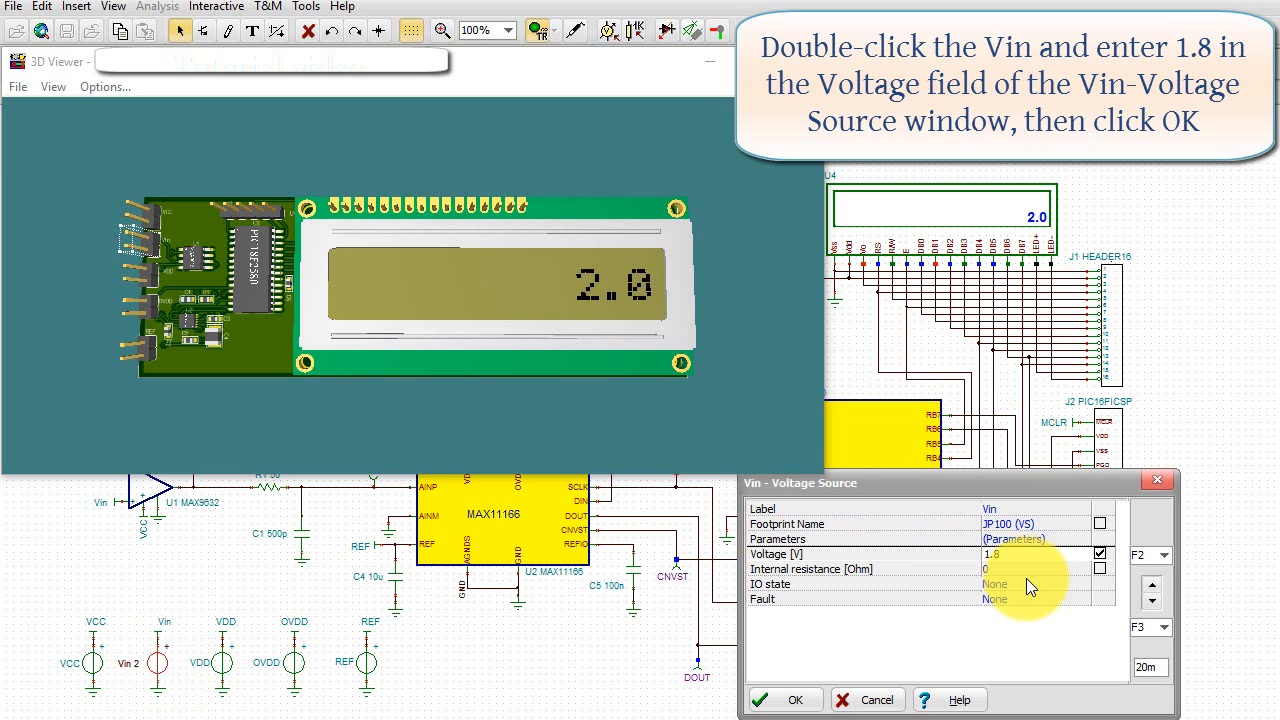
left_click(786, 699)
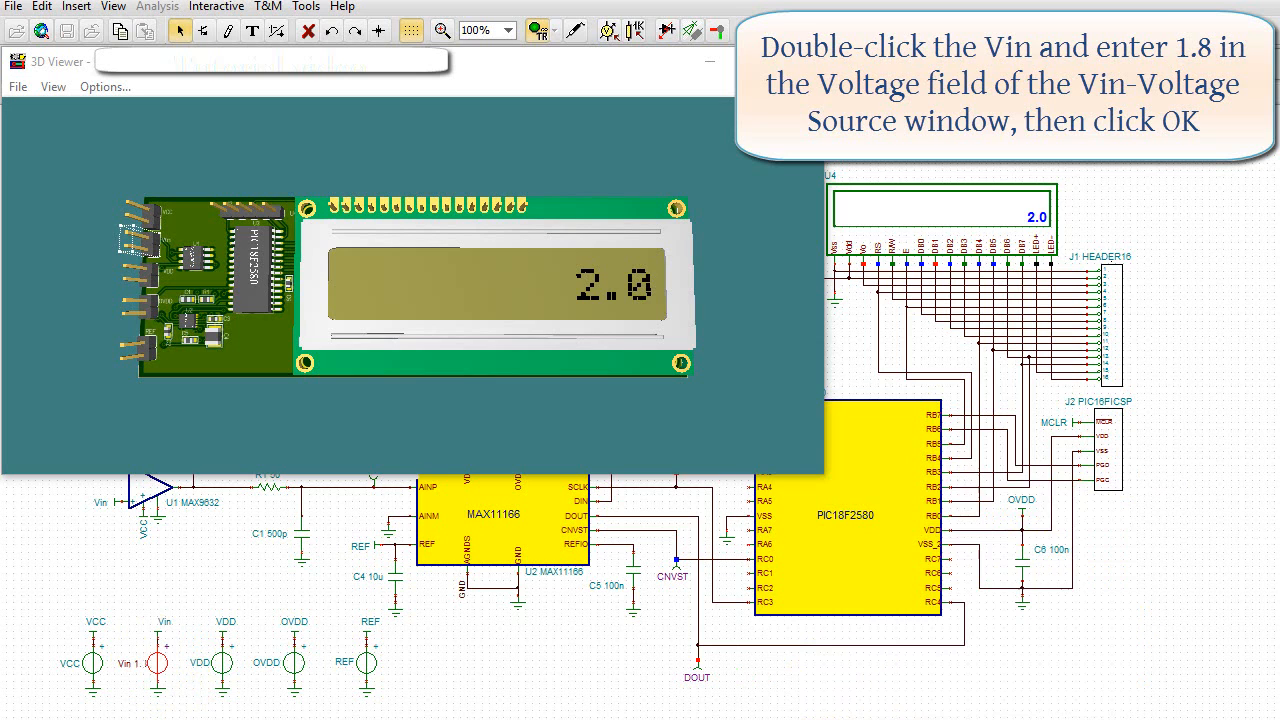